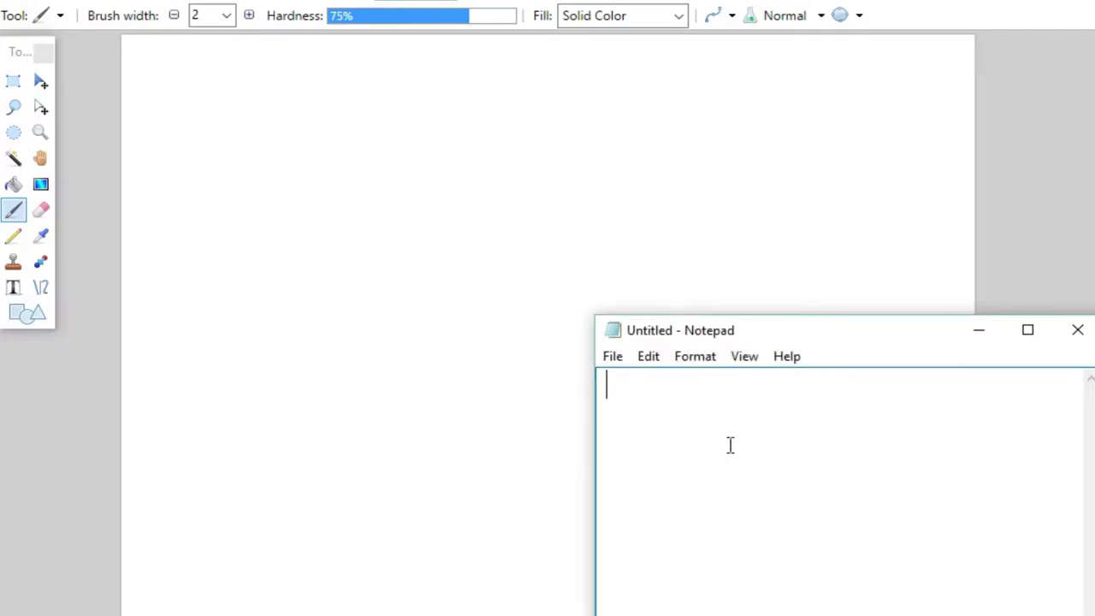
# Step: Write the greeting "Hey youtube!" in the empty note and clear it
pyautogui.write('Hey you')
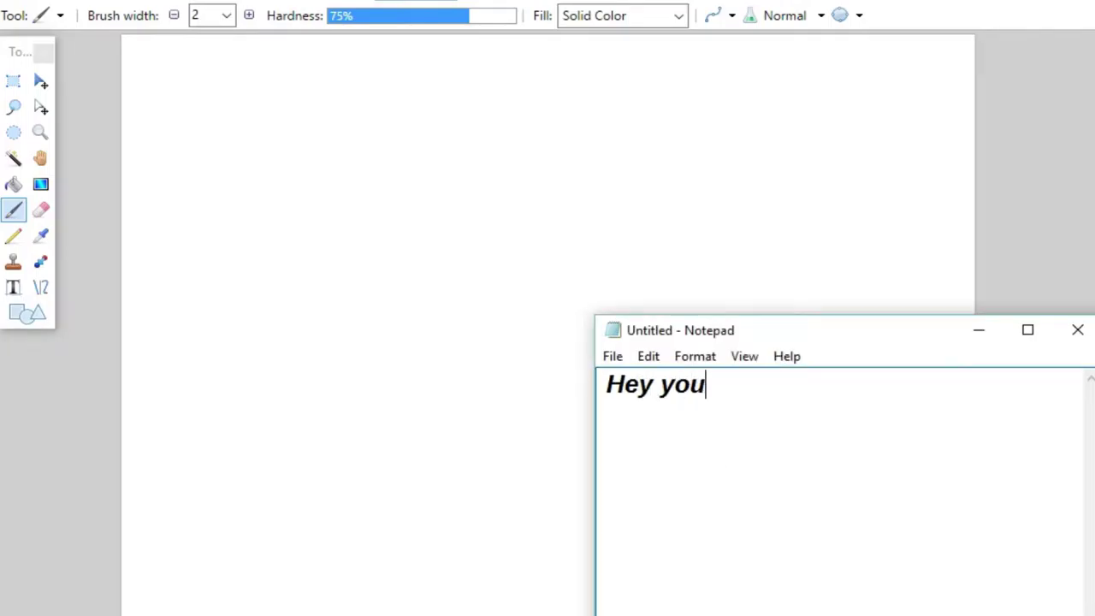
pyautogui.write('tube')
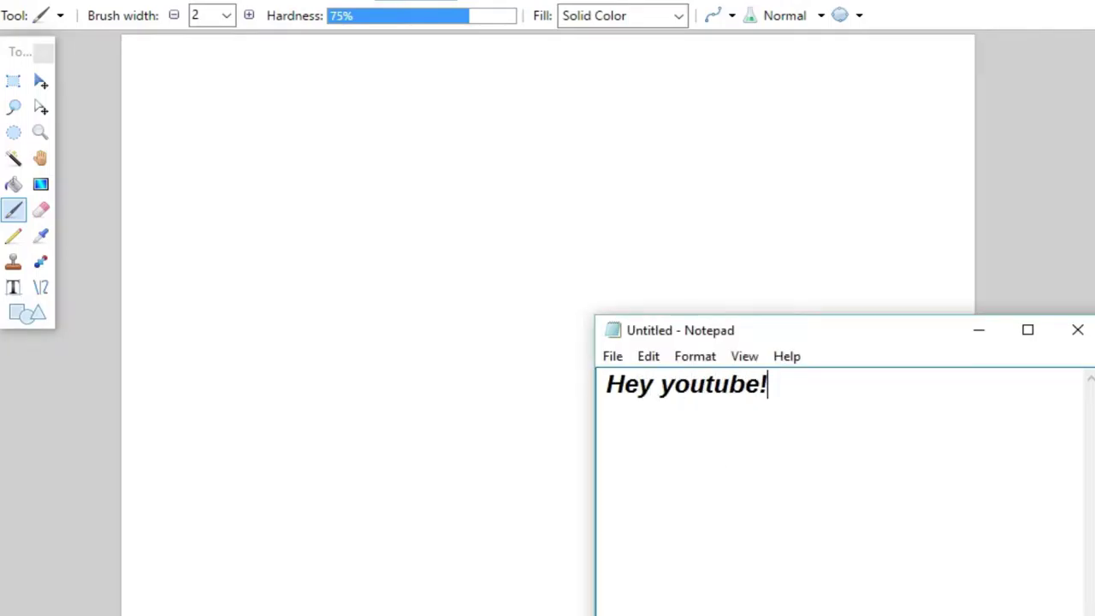
pyautogui.write('!')
pyautogui.hotkey('ctrl', 'a')
pyautogui.press('BackSpace')
# Step: Write "First off yes im using bandicam" in the note and clear it
pyautogui.write('Yes')
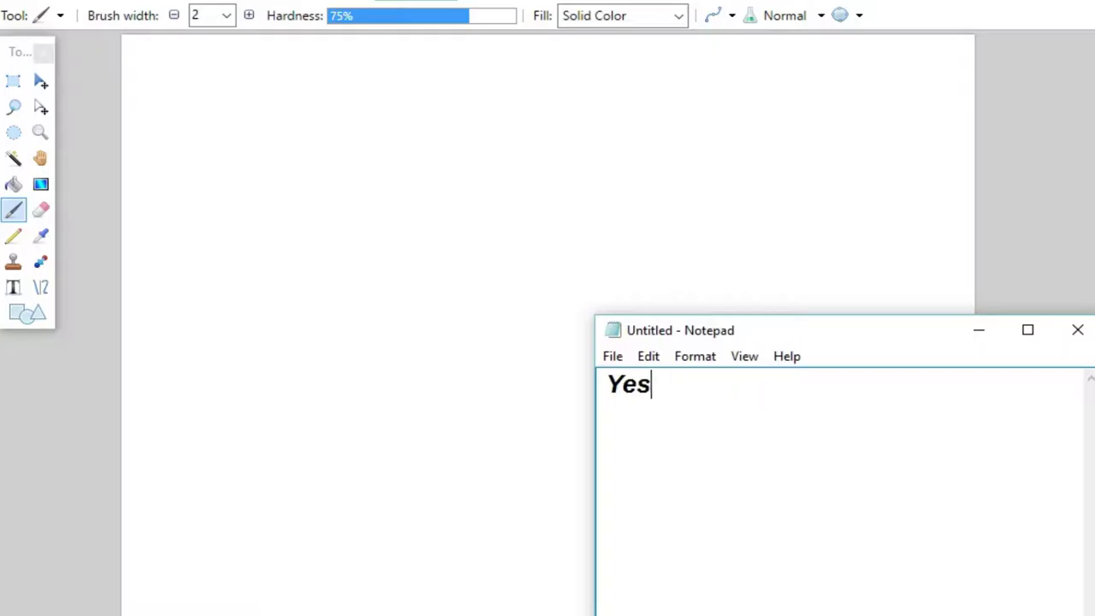
pyautogui.hotkey('ctrl', 'a')
pyautogui.press('BackSpace')
pyautogui.write('First ')
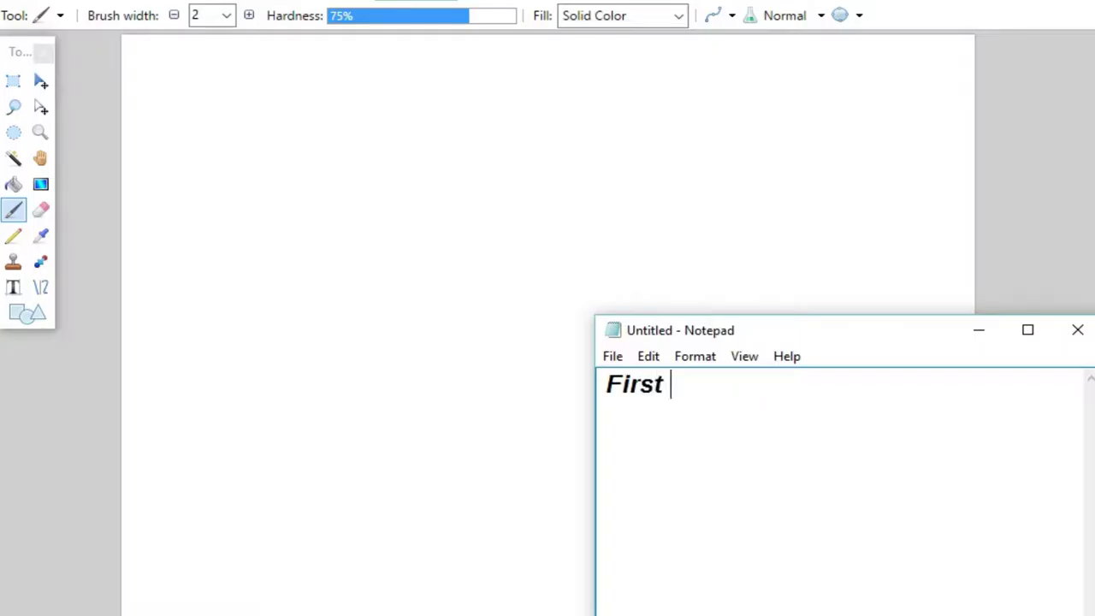
pyautogui.write('off yes im using bandi')
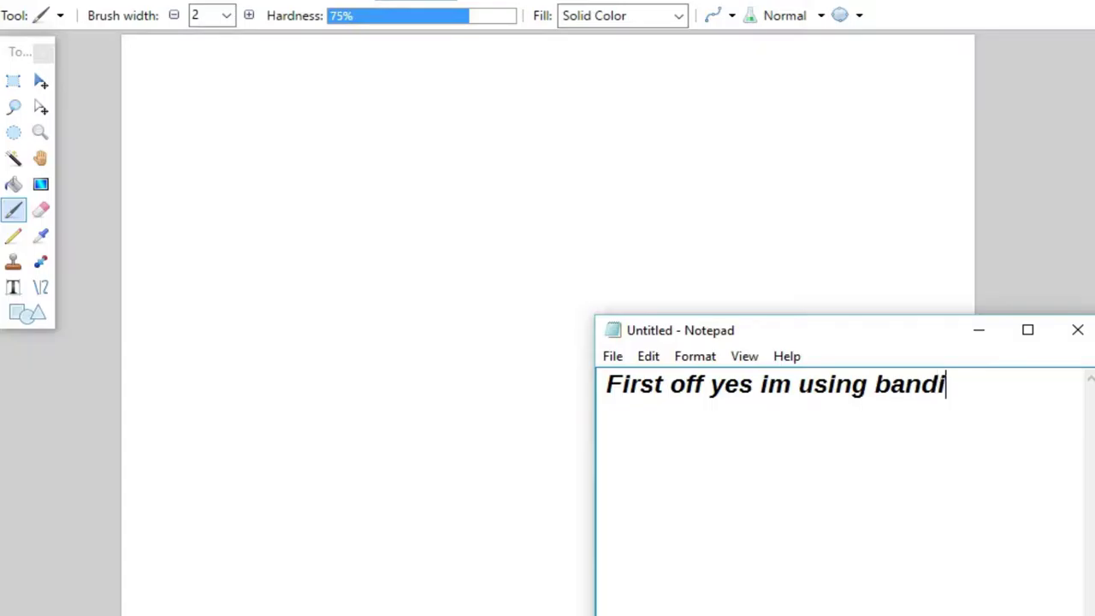
pyautogui.write('cam')
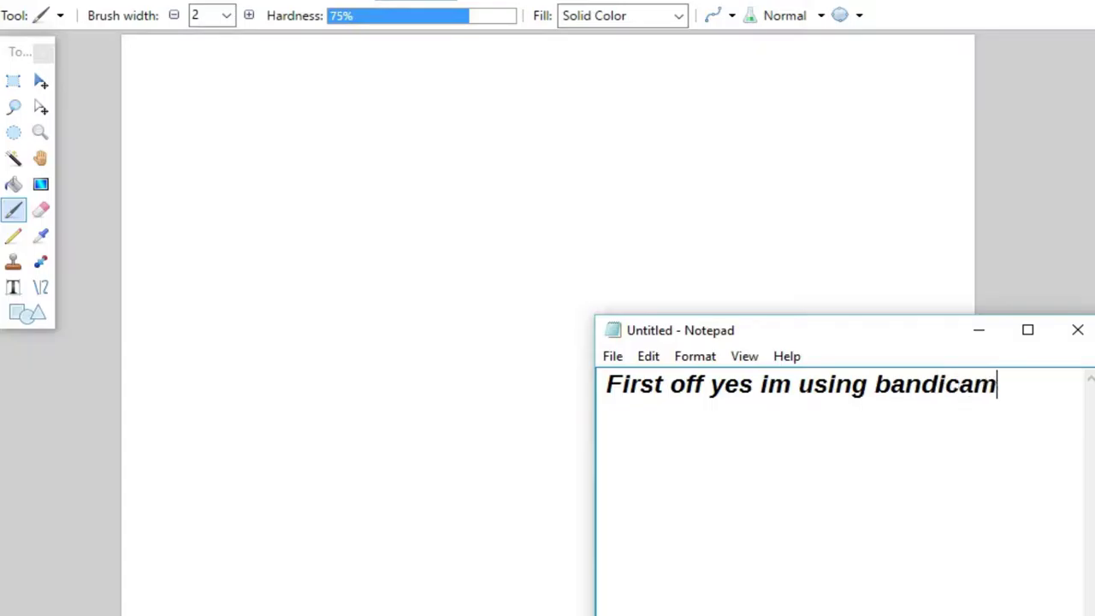
pyautogui.hotkey('ctrl', 'a')
pyautogui.press('BackSpace')
# Step: Write "It's only untill i get my other recording softwear's to work" in the note and clear it
pyautogui.write("It's ")
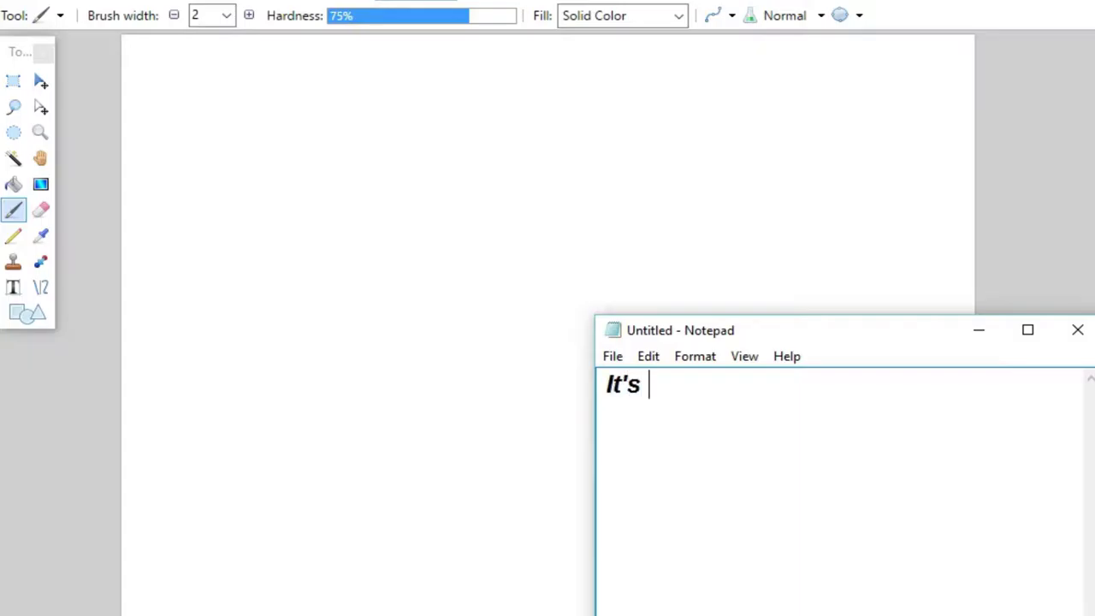
pyautogui.write('only int')
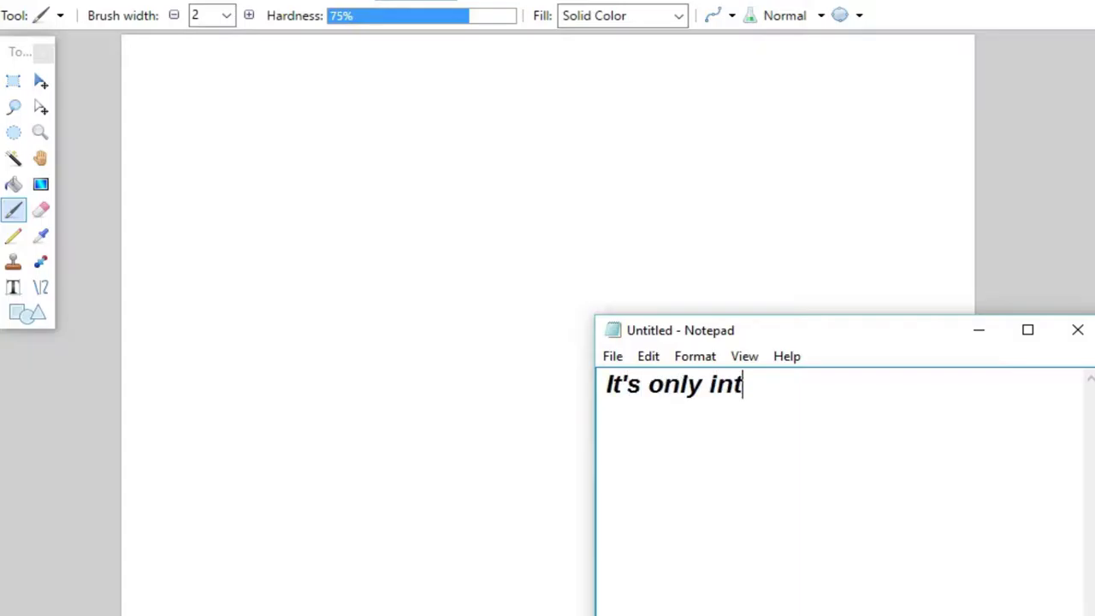
pyautogui.press('BackSpace')
pyautogui.press('BackSpace')
pyautogui.press('BackSpace')
pyautogui.write('untill i get me')
pyautogui.press('BackSpace')
pyautogui.press('BackSpace')
pyautogui.write('y other r')
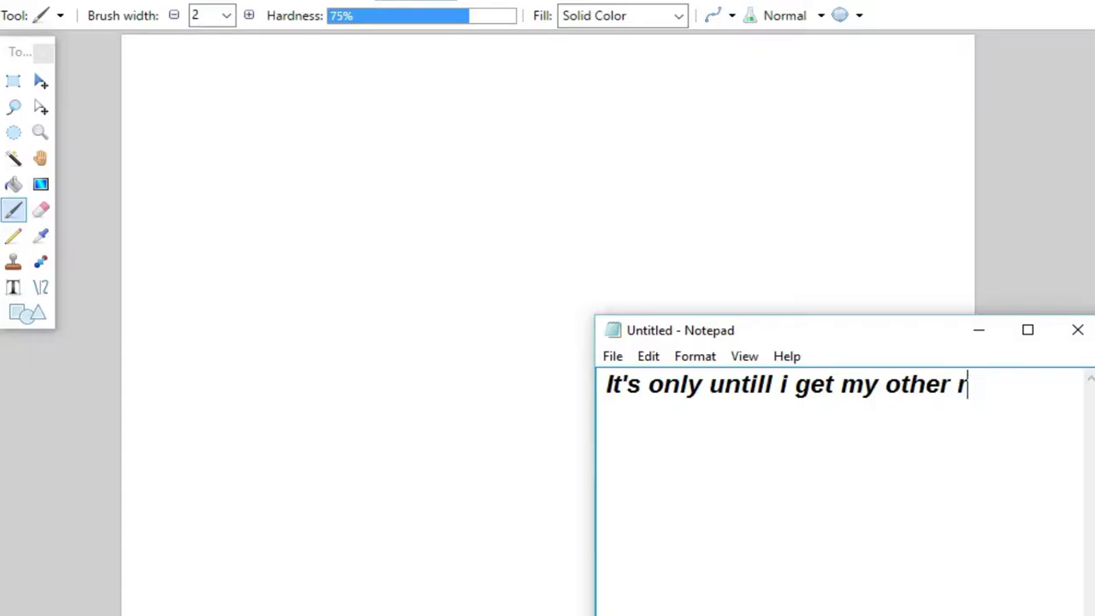
pyautogui.write('ecording soft')
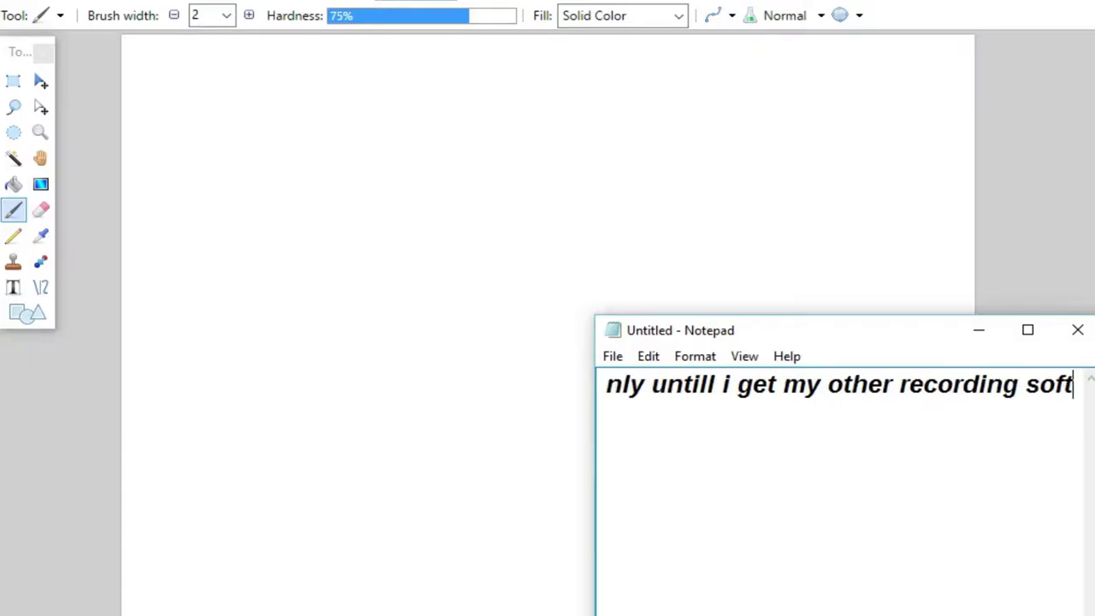
pyautogui.write('wears')
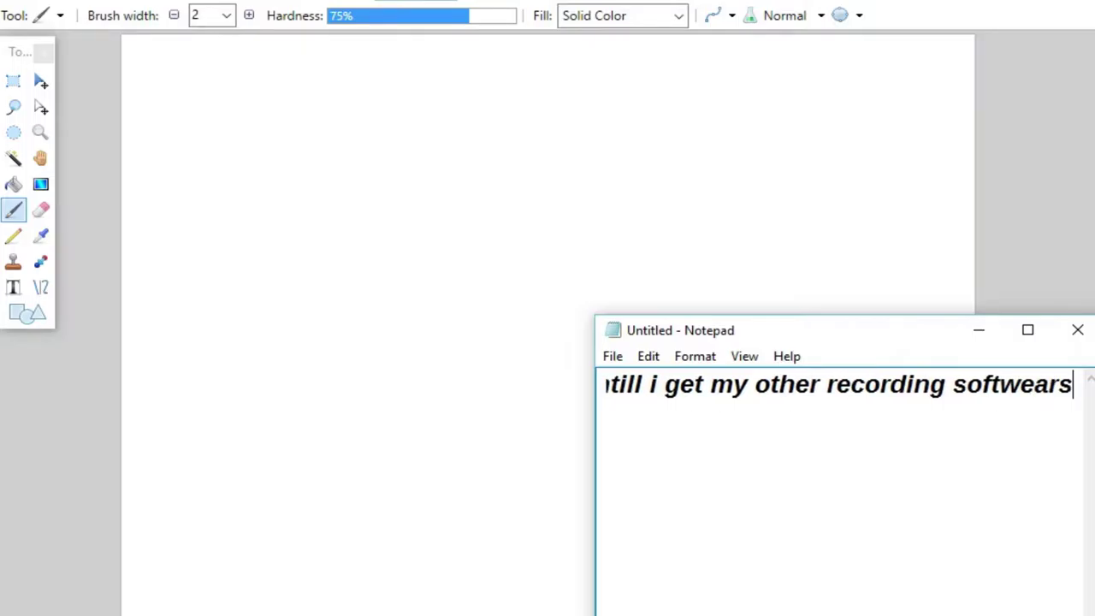
pyautogui.press('BackSpace')
pyautogui.write("'s to")
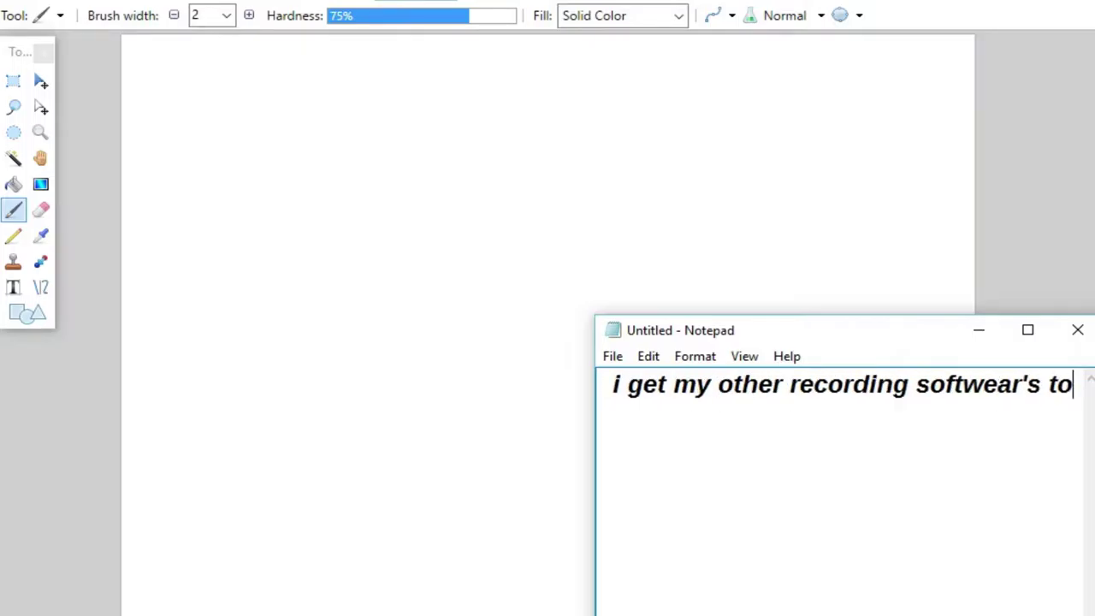
pyautogui.write(' work')
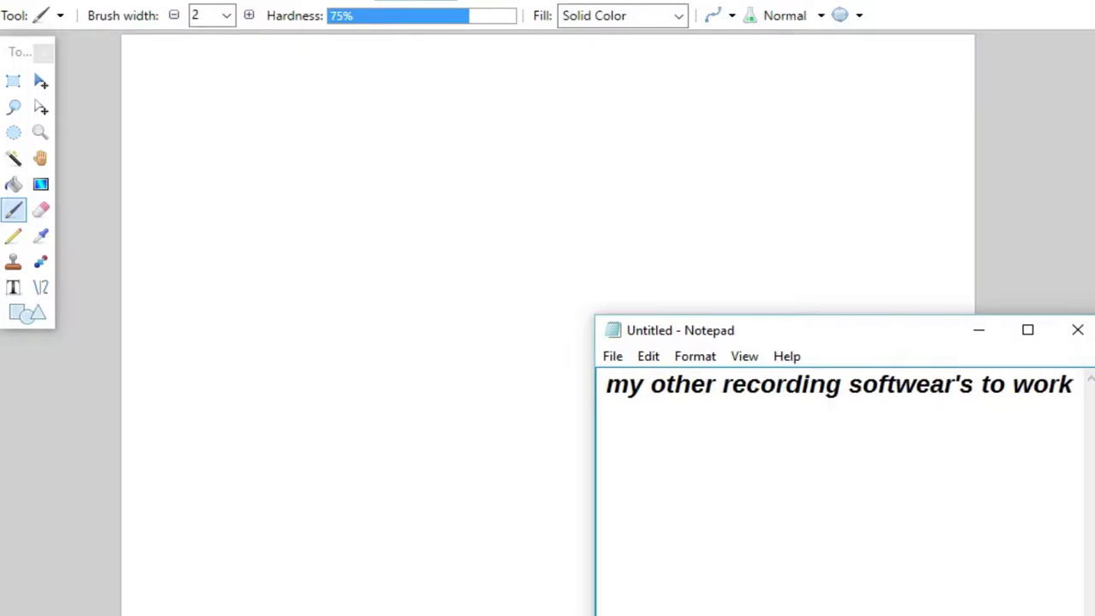
pyautogui.hotkey('ctrl', 'a')
pyautogui.press('BackSpace')
# Step: Write "Anyways on this video im going to show you how to make an awesome thumbnail for your video!" and clear the note
pyautogui.write('A')
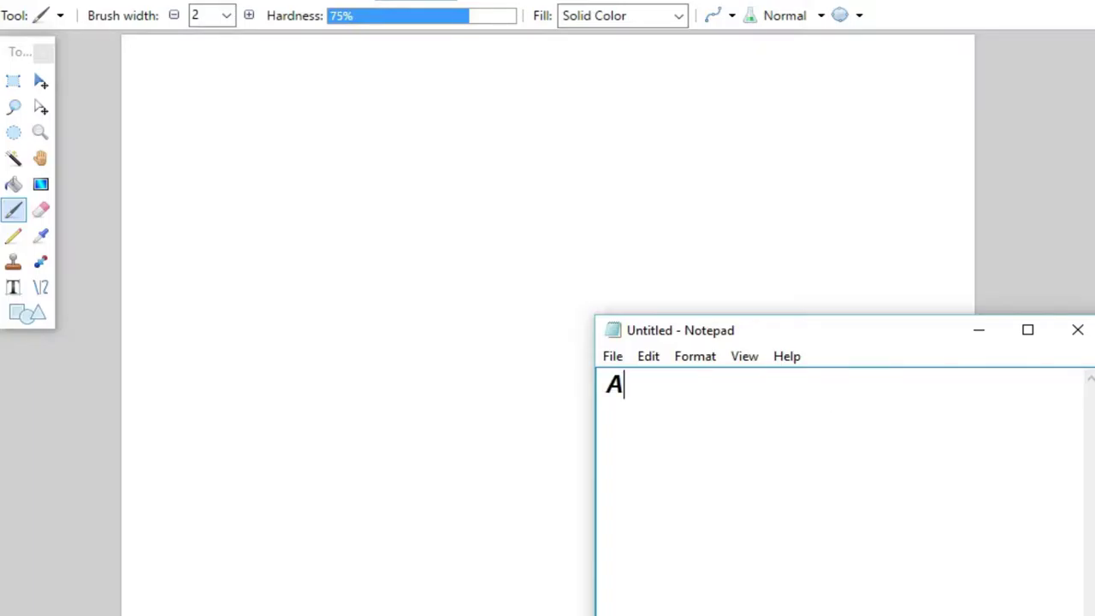
pyautogui.write('nyways o')
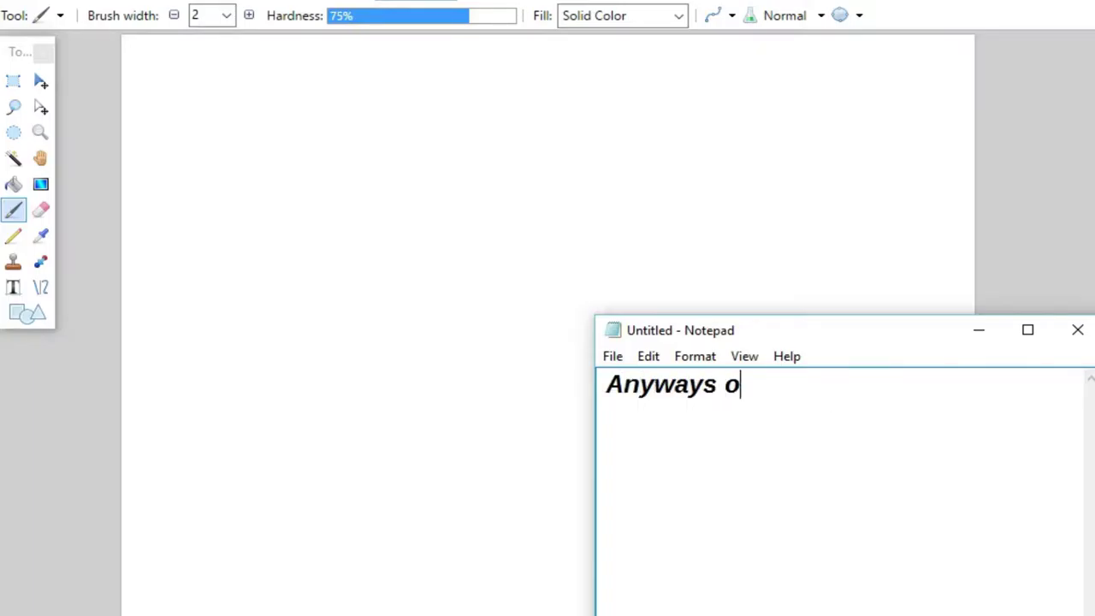
pyautogui.write('n this vid')
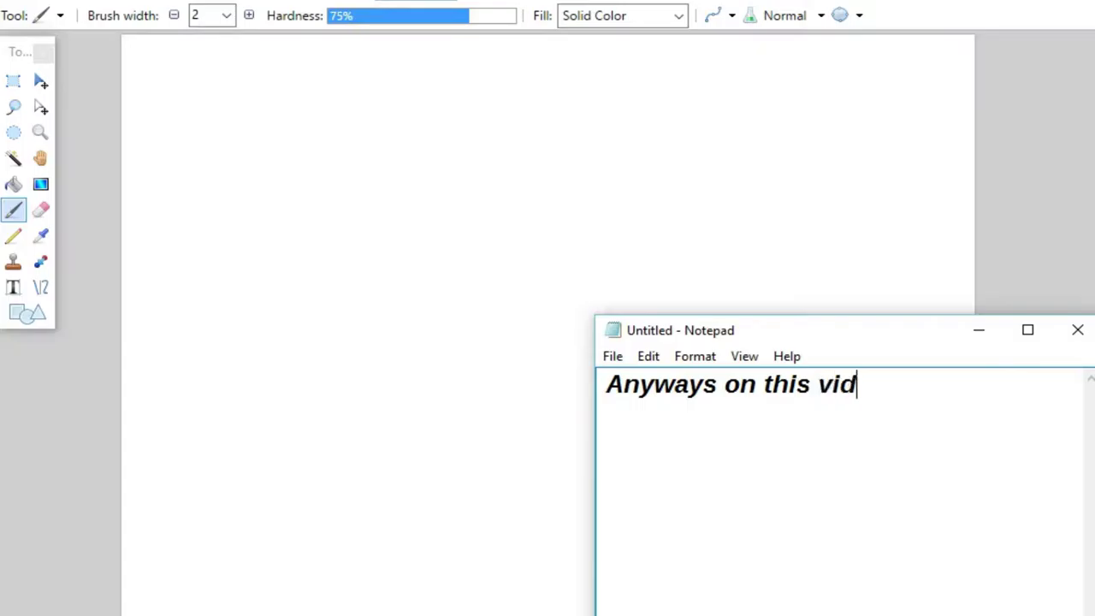
pyautogui.write('eo im')
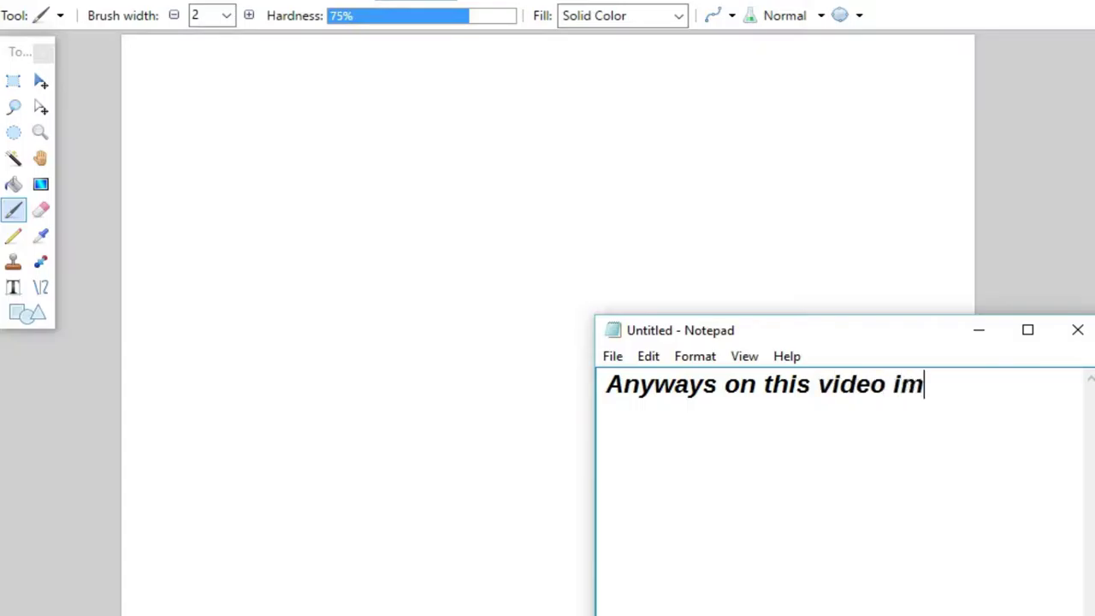
pyautogui.write(' going to sh')
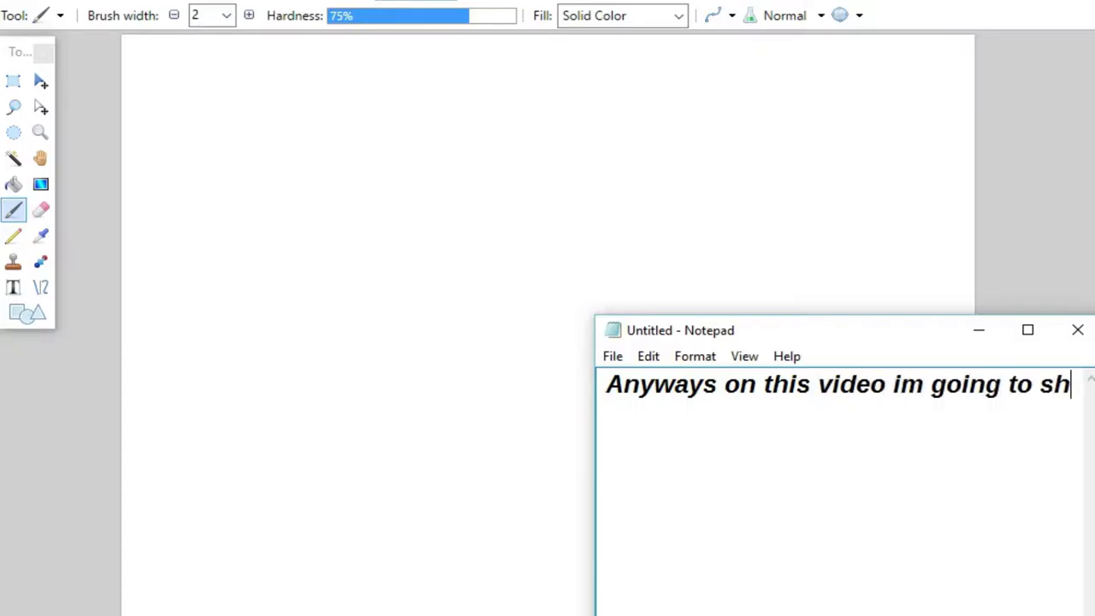
pyautogui.write('ow you how to make an awesome thun')
pyautogui.press('BackSpace')
pyautogui.write('mbnail for your f')
pyautogui.press('BackSpace')
pyautogui.write('video!')
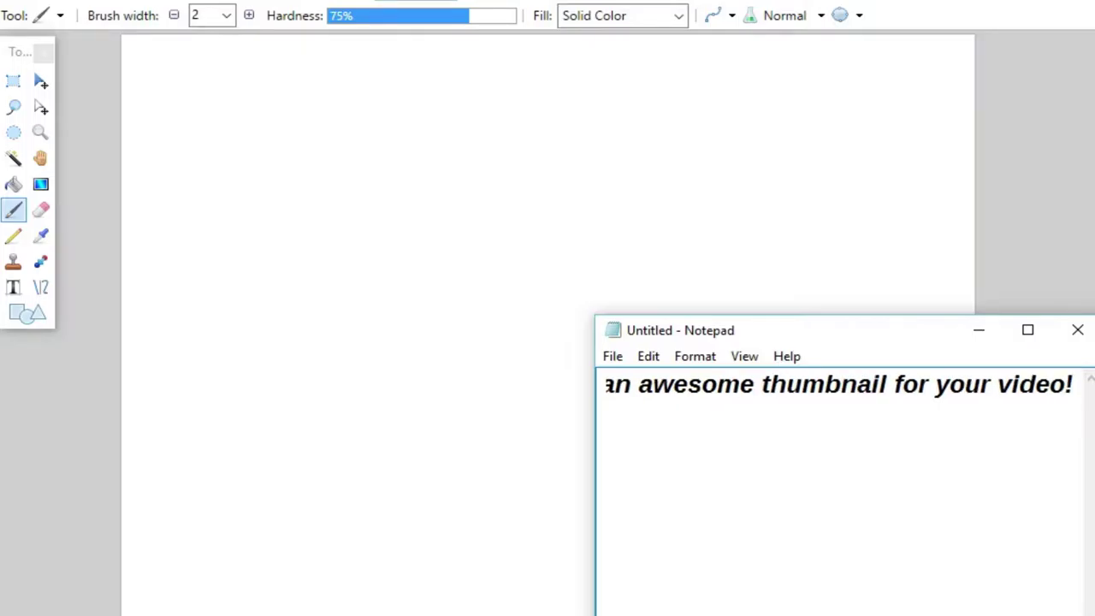
pyautogui.hotkey('ctrl', 'a')
pyautogui.hotkey('ctrl', 'x')
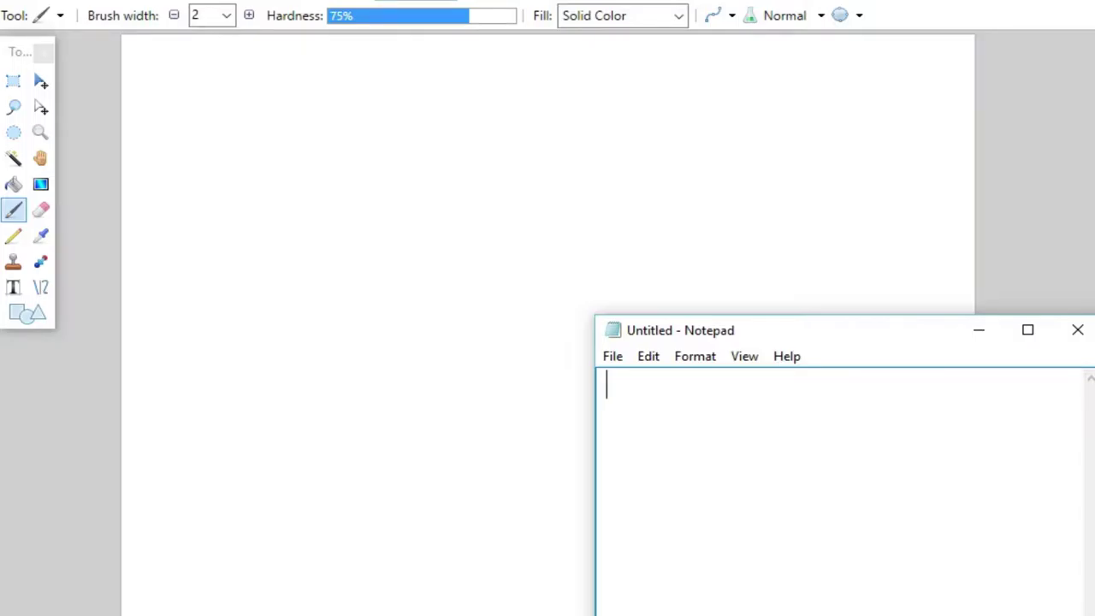
# Step: Write "Let's get right to it!" in the note and clear it
pyautogui.write("Let's")
pyautogui.press('BackSpace')
pyautogui.press('BackSpace')
pyautogui.write("'s get right ")
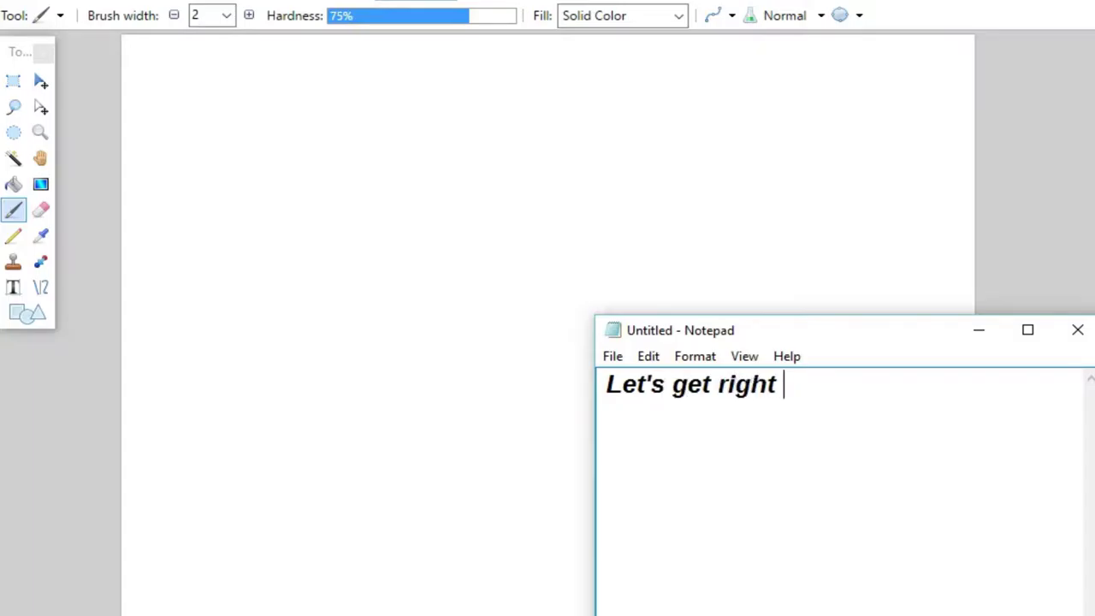
pyautogui.write('to it!')
pyautogui.hotkey('ctrl', 'a')
pyautogui.press('BackSpace')
# Step: Write "Dont forget to like and sub for more :)" in the note and clear it
pyautogui.write('Dont fo')
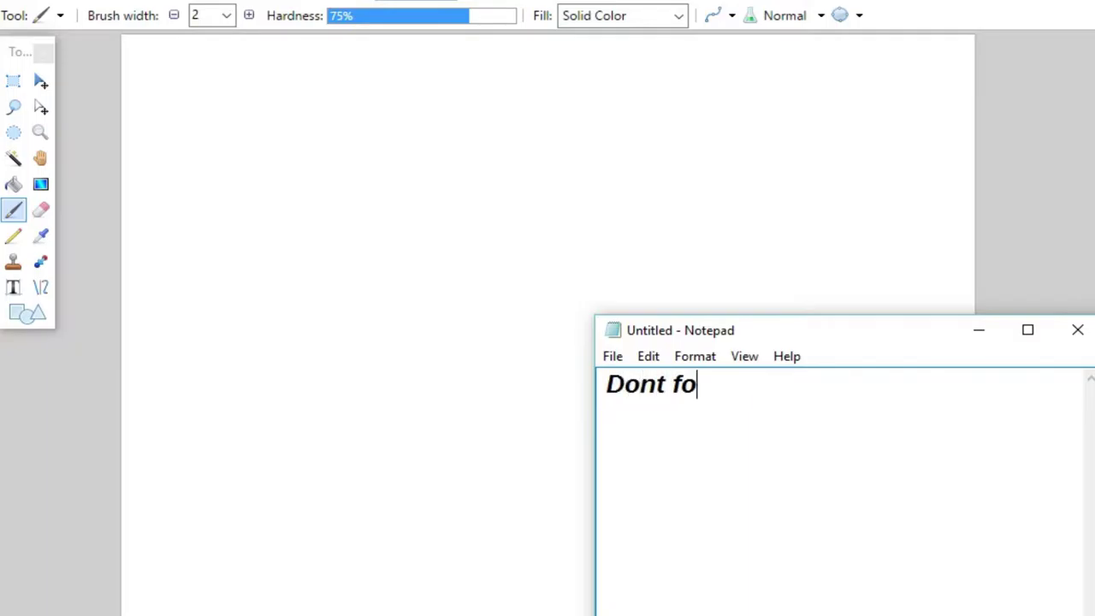
pyautogui.write('rget to like an')
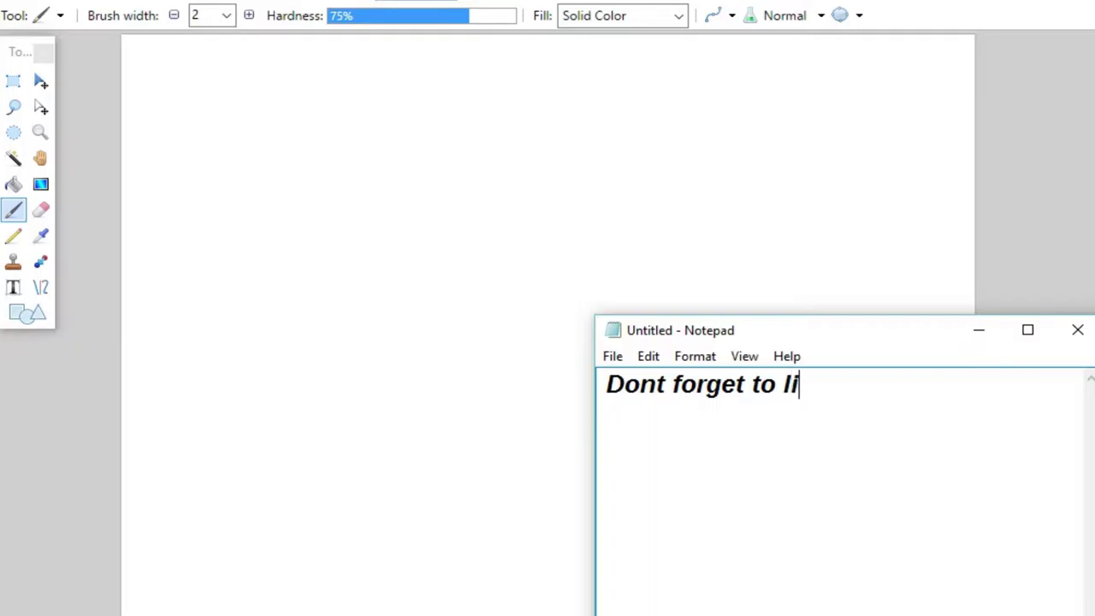
pyautogui.press('BackSpace')
pyautogui.write('ke and sub for ')
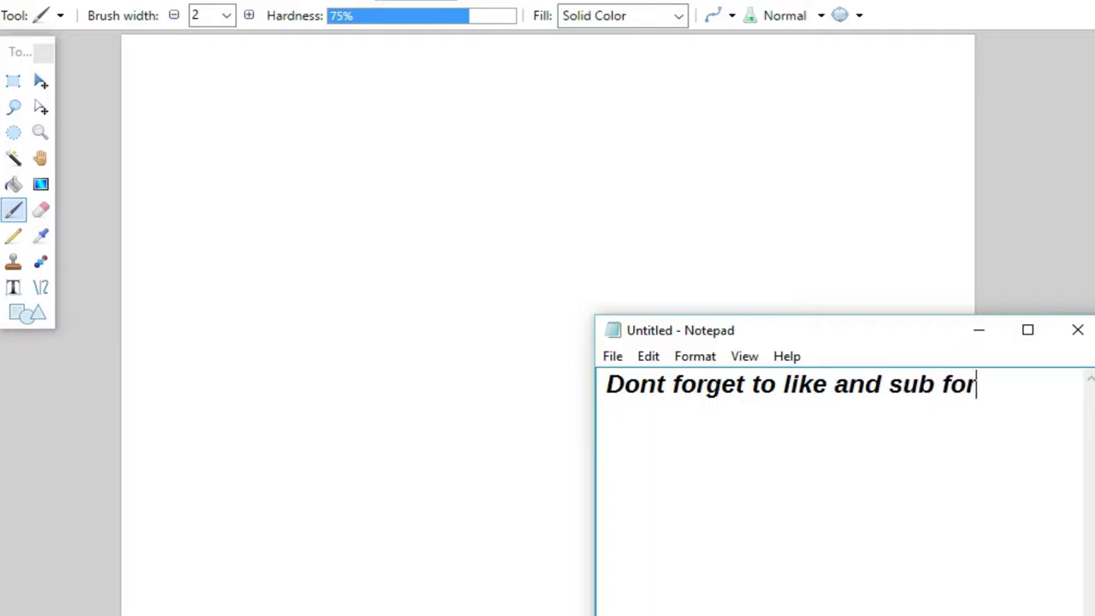
pyautogui.write('more')
pyautogui.press('BackSpace')
pyautogui.press('BackSpace')
pyautogui.write('ore ')
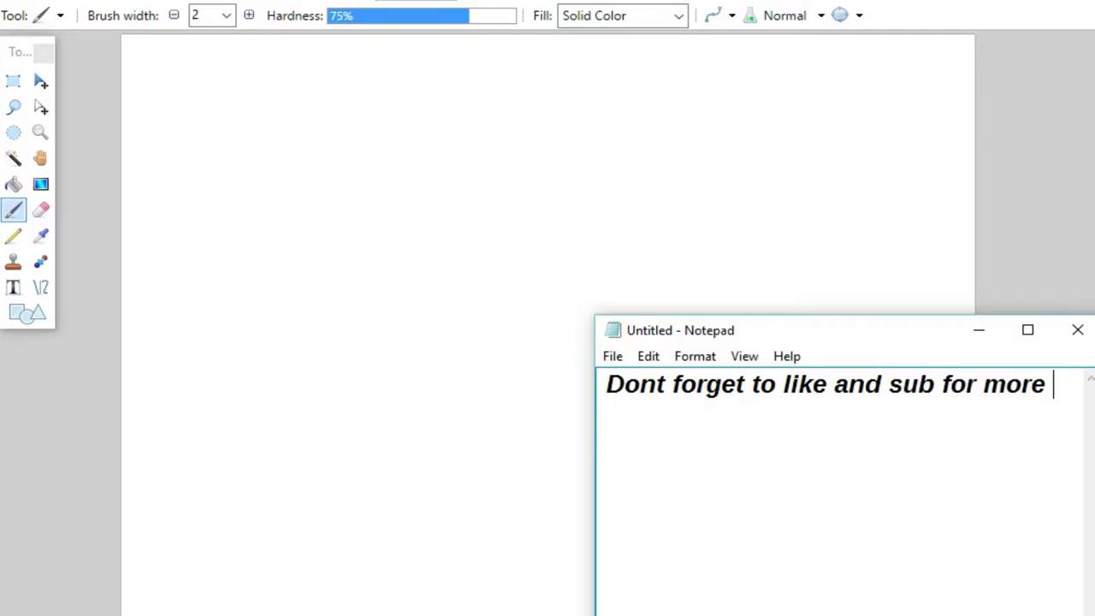
pyautogui.write(':)')
pyautogui.hotkey('ctrl', 'a')
pyautogui.press('BackSpace')
# Step: Write "Enjoy the video!" in the note, and close Notepad with the text cleared
pyautogui.write('Enjoy the video')
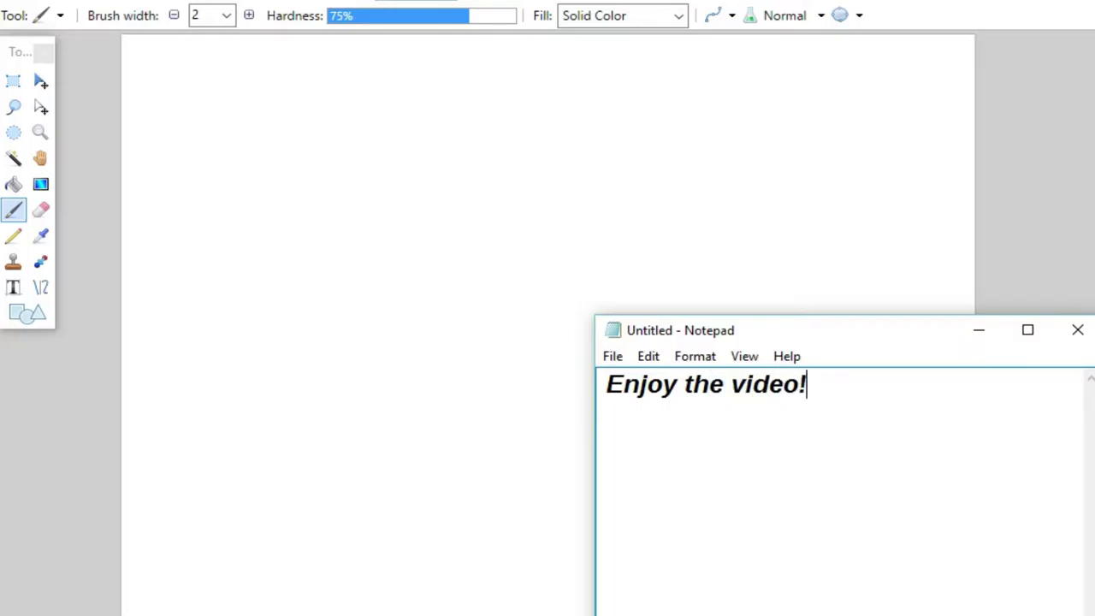
pyautogui.hotkey('ctrl', 'a')
pyautogui.press('BackSpace')
pyautogui.click(1077, 330)
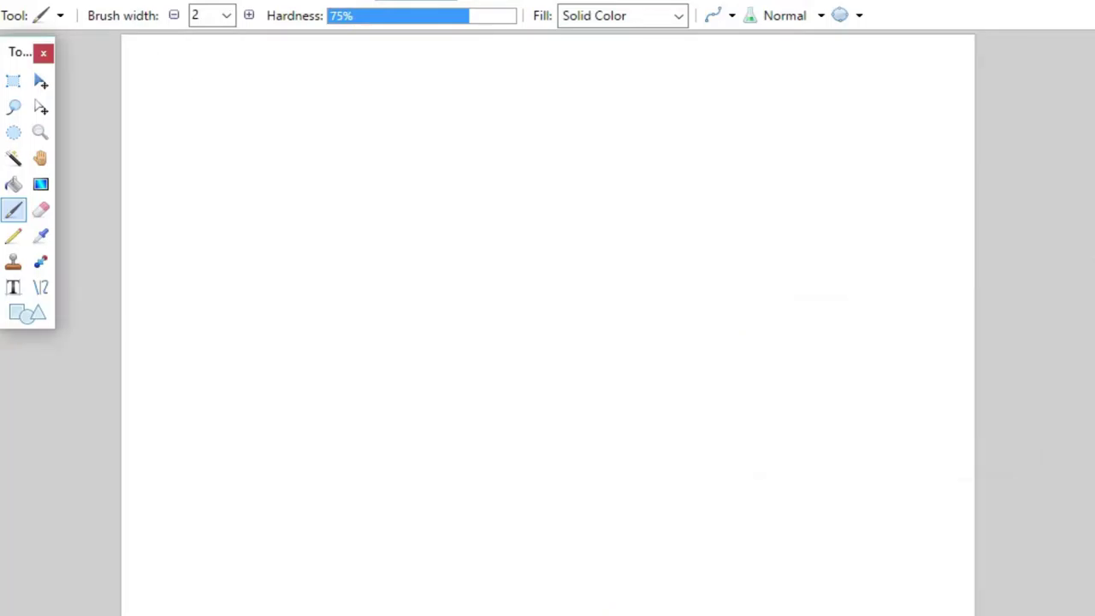
# Step: Set the canvas height to 800 pixels in the canvas size settings, making the canvas 800 by 800 pixels
pyautogui.click(137, 2)
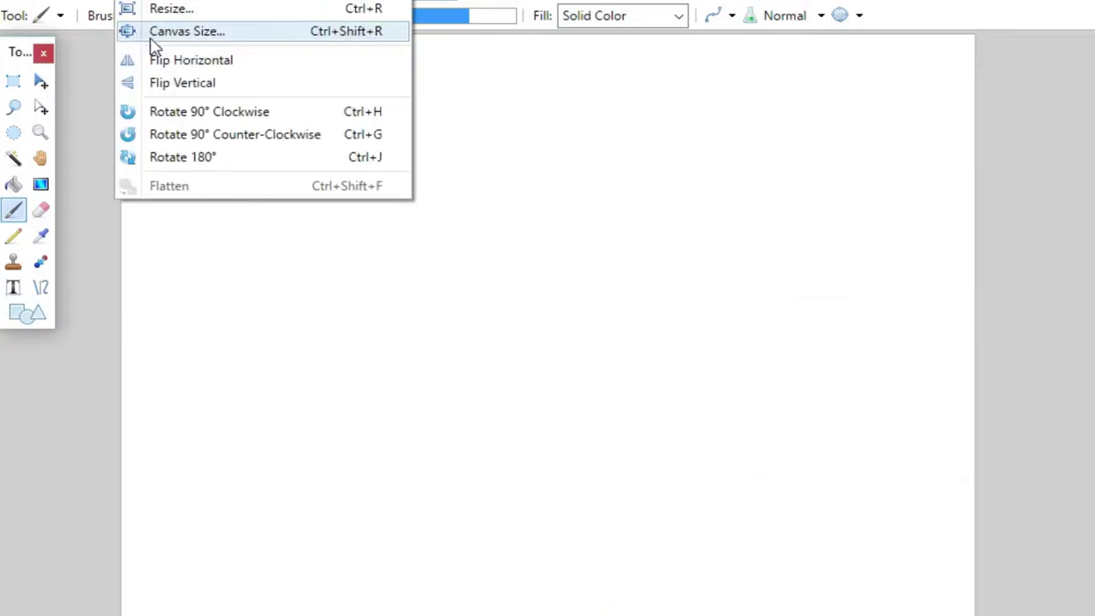
pyautogui.click(188, 34)
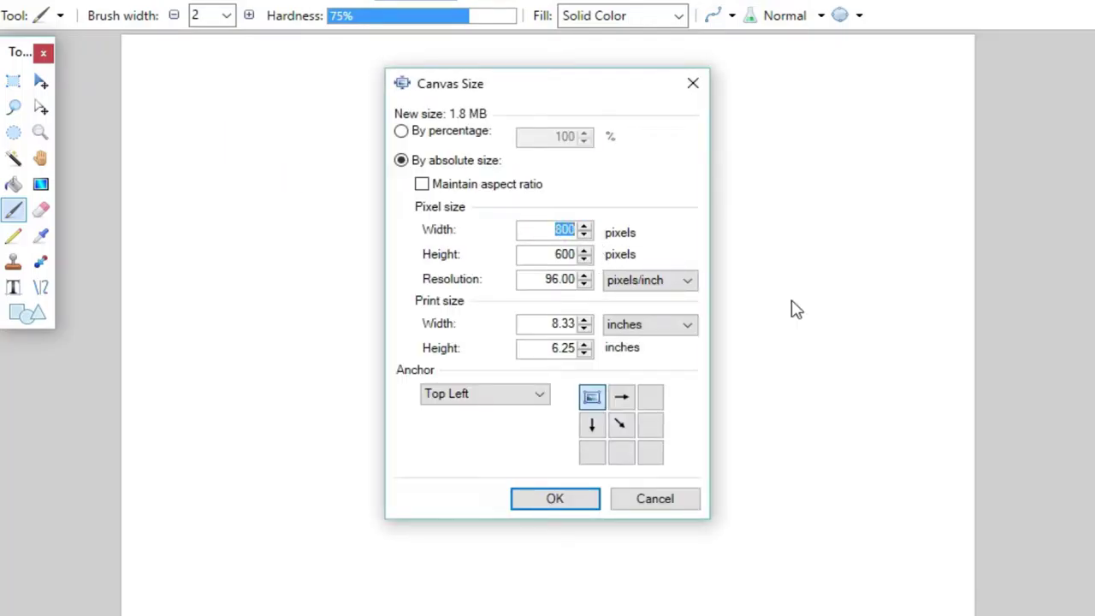
pyautogui.press('Down')
pyautogui.click(563, 254)
pyautogui.press('BackSpace')
pyautogui.write('7')
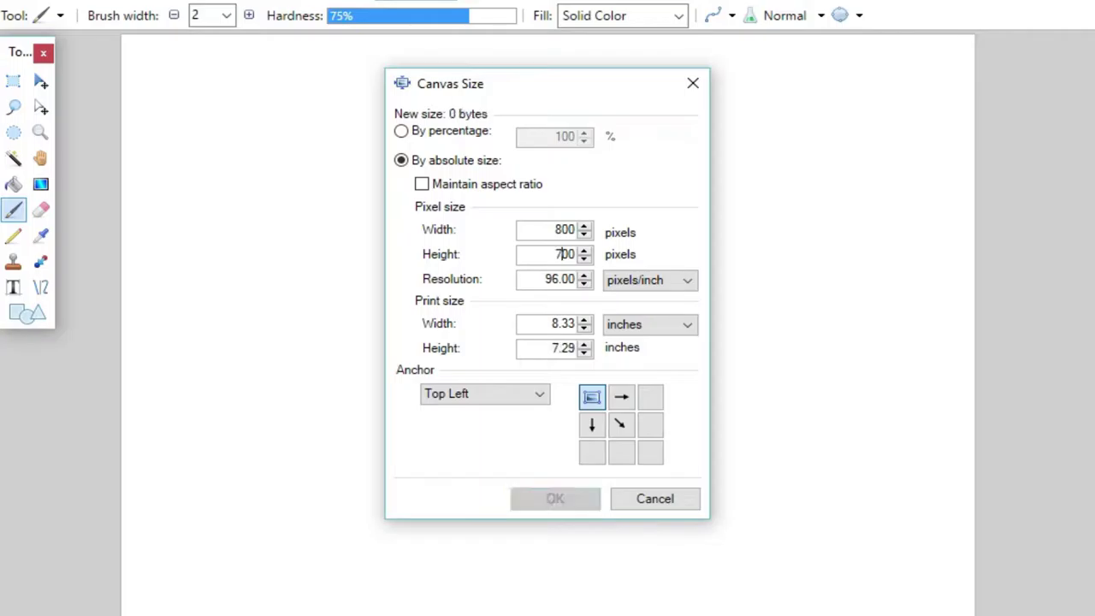
pyautogui.press('BackSpace')
pyautogui.write('8')
pyautogui.click(551, 499)
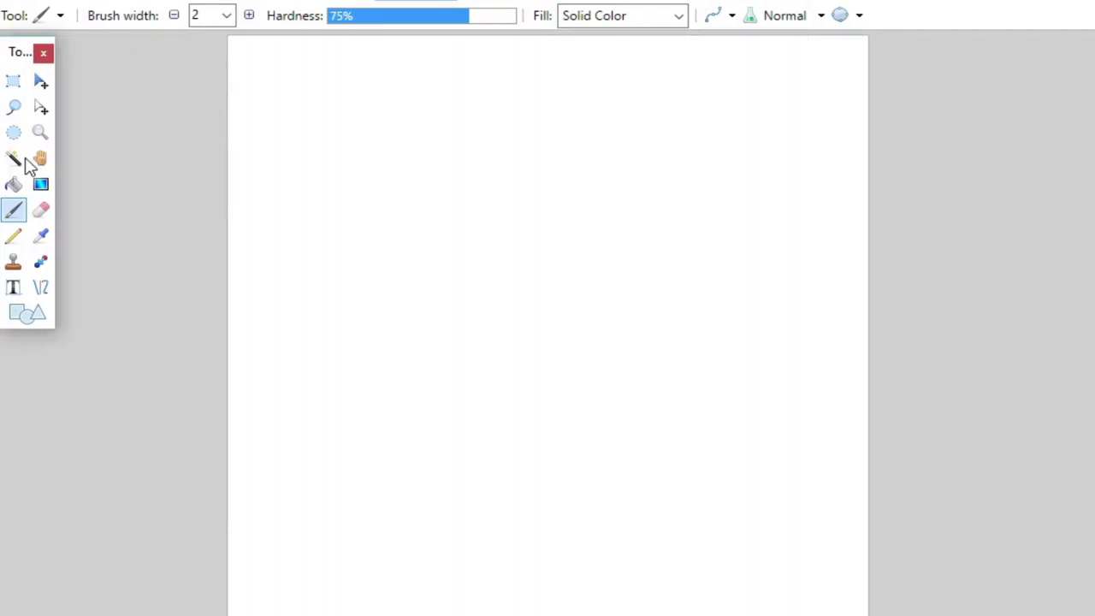
# Step: Erase the entire white background of the canvas to transparency and show the Colors window
pyautogui.click(13, 82)
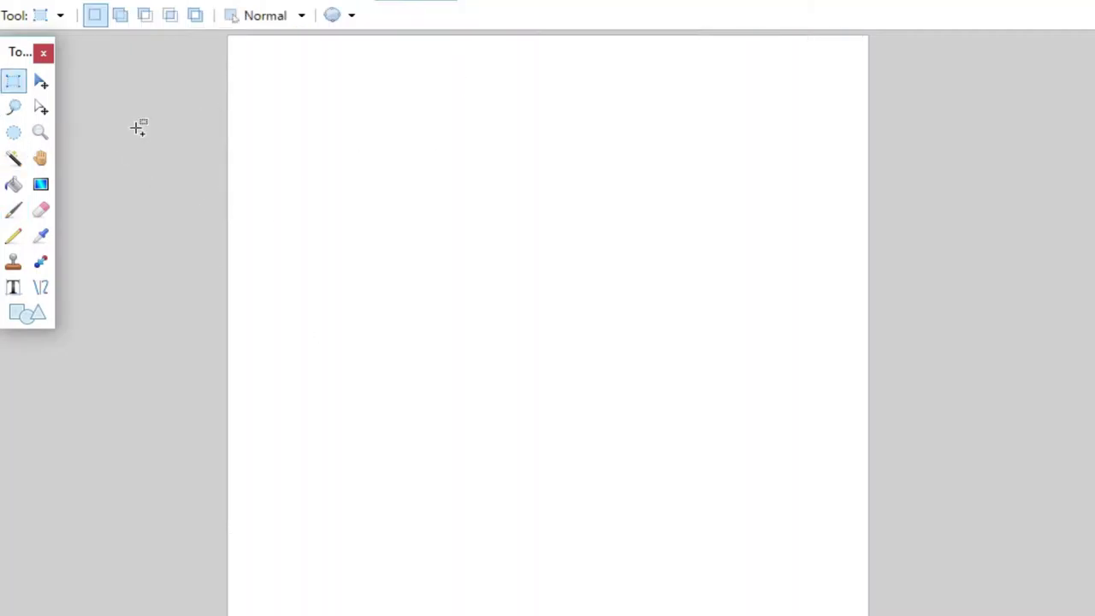
pyautogui.hotkey('ctrl', 'a')
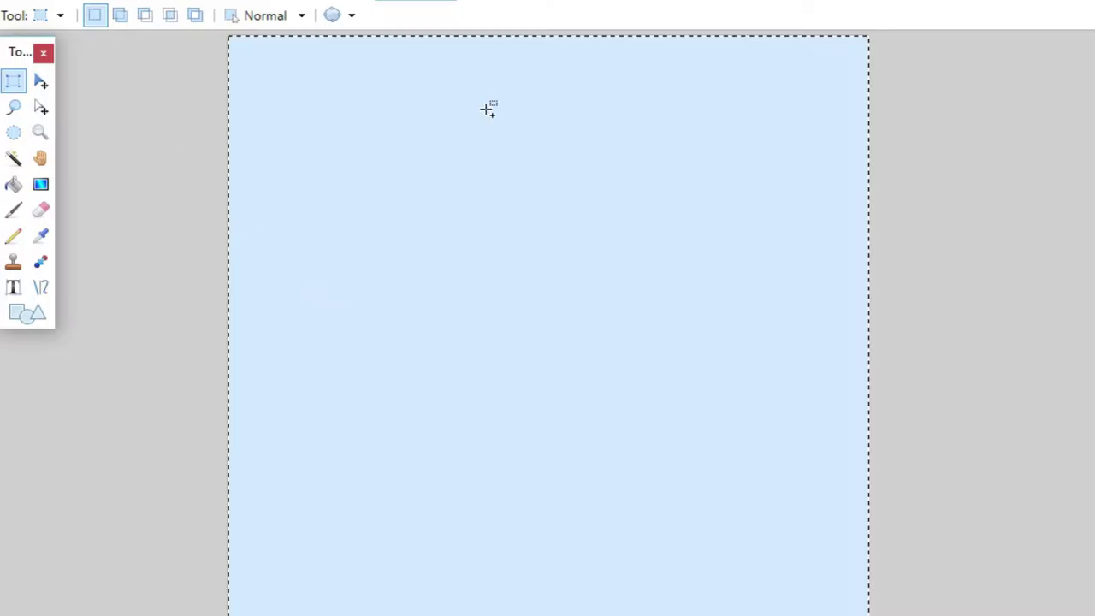
pyautogui.press('Delete')
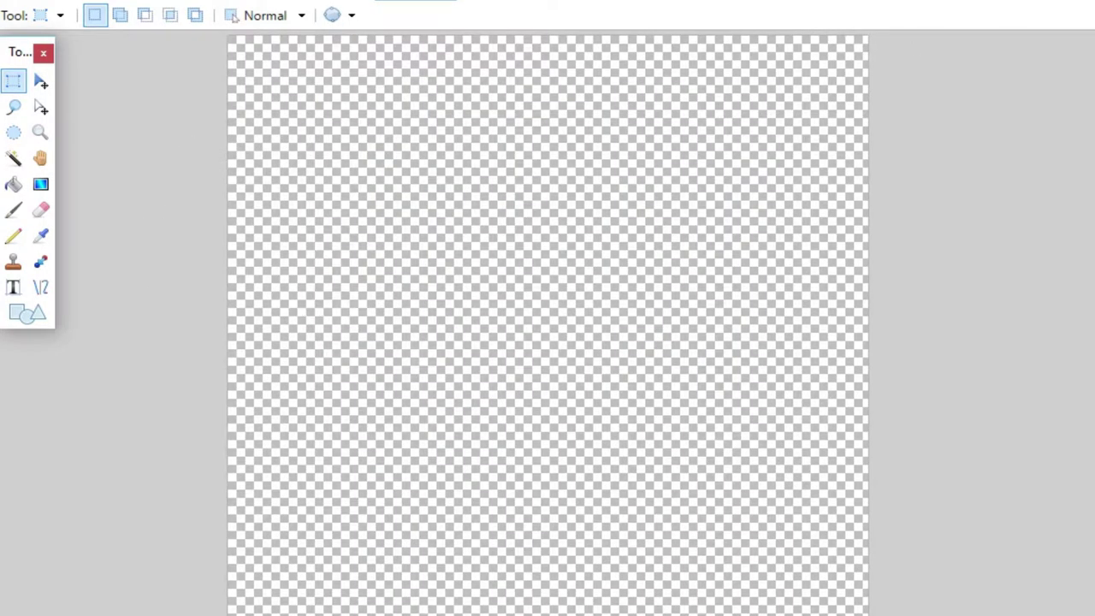
pyautogui.press('F8')
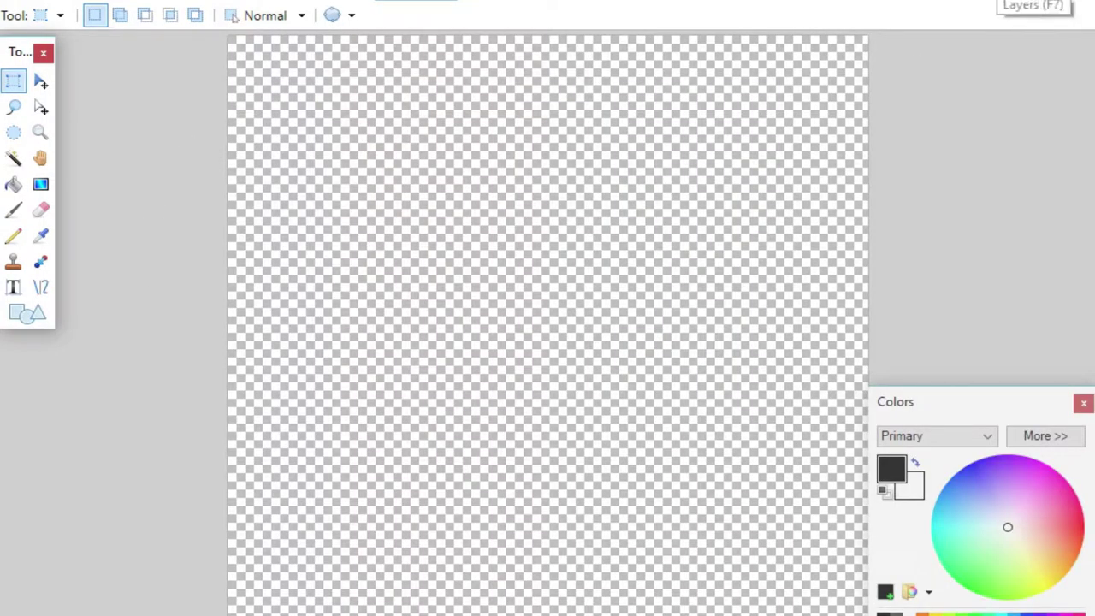
# Step: Show the Layers window and try to paste the copied image onto the transparent canvas
pyautogui.press('F7')
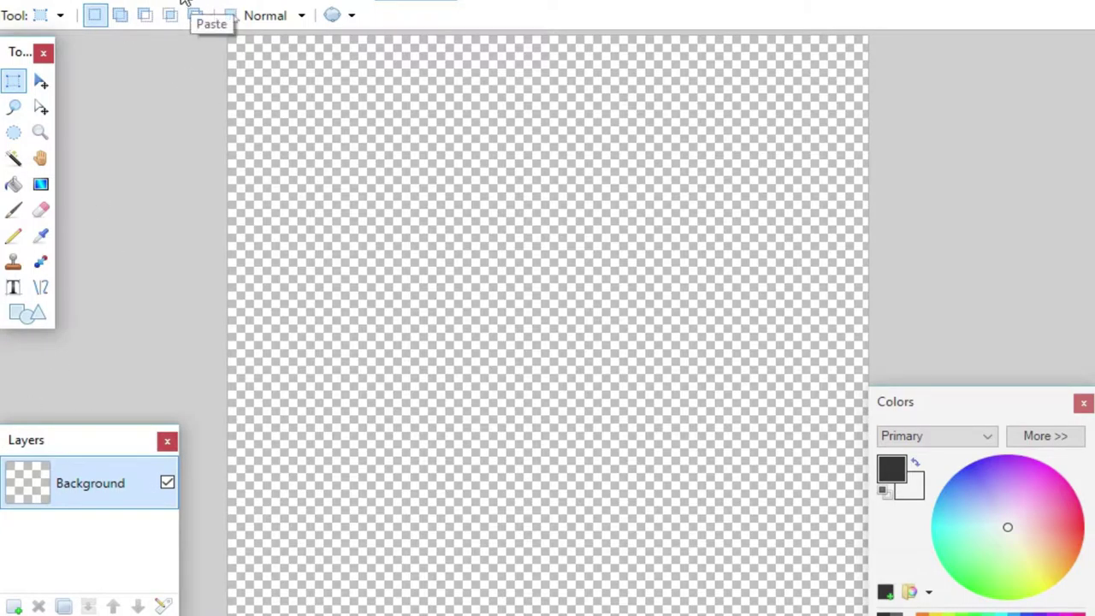
pyautogui.press('m')
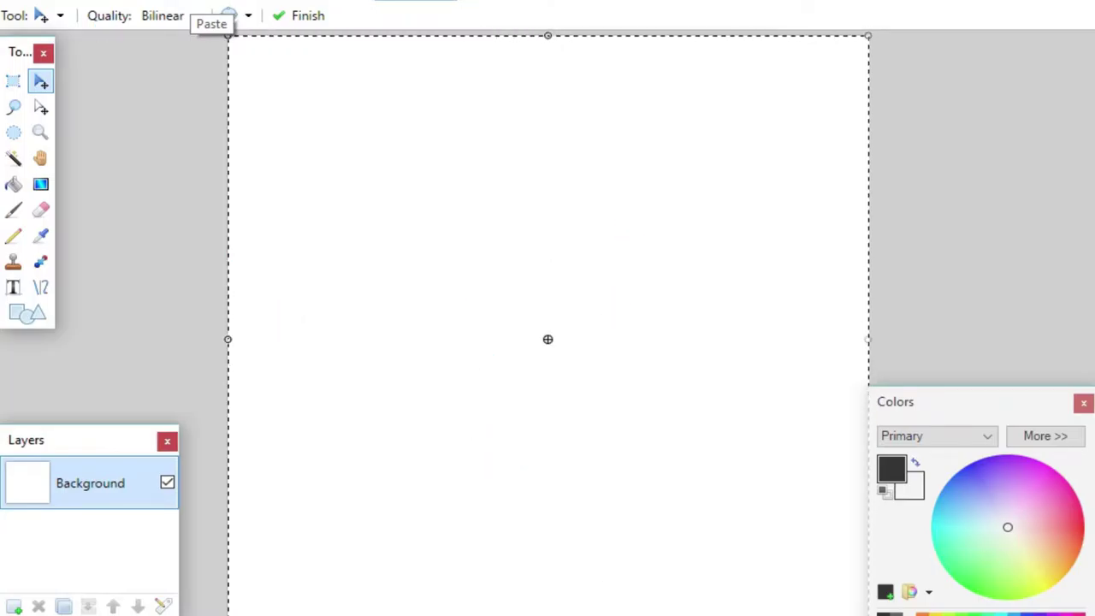
# Step: Browse the My Roblox Shirts picture folder for a background image, and clear the selection left on the canvas
pyautogui.hotkey('alt', 'Tab')
pyautogui.scroll(4, 888, 414)
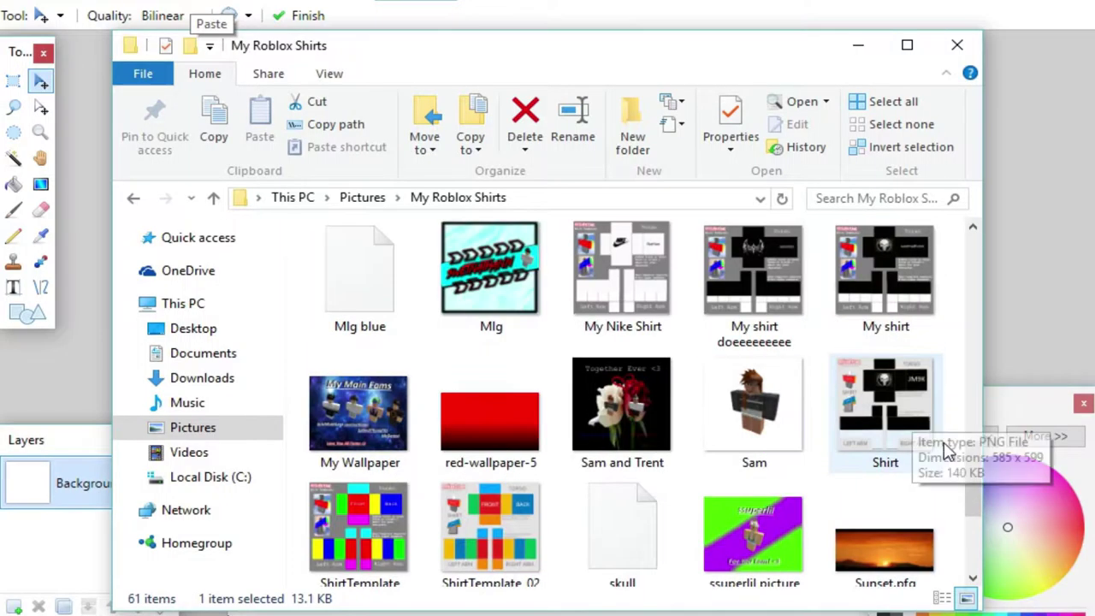
pyautogui.moveTo(972, 473); pyautogui.dragTo(960, 287)
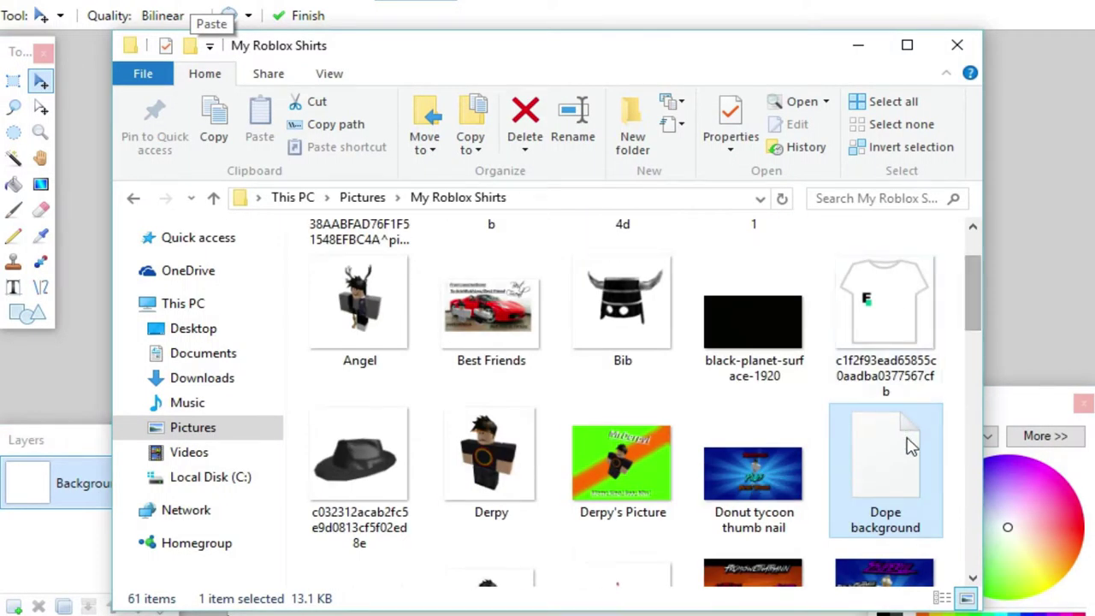
pyautogui.moveTo(973, 301); pyautogui.dragTo(973, 548)
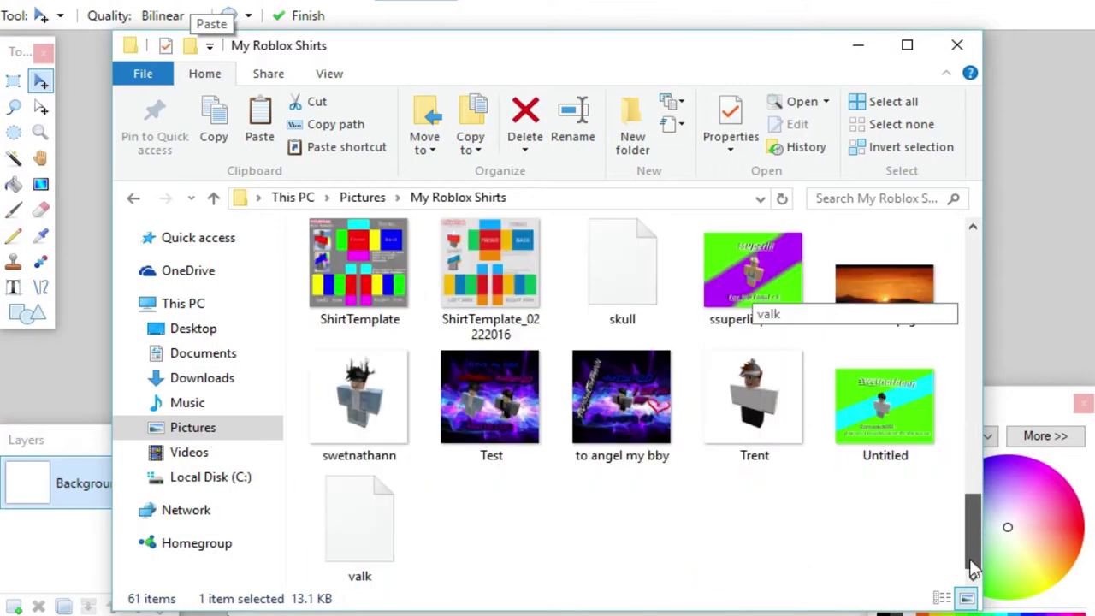
pyautogui.click(855, 44)
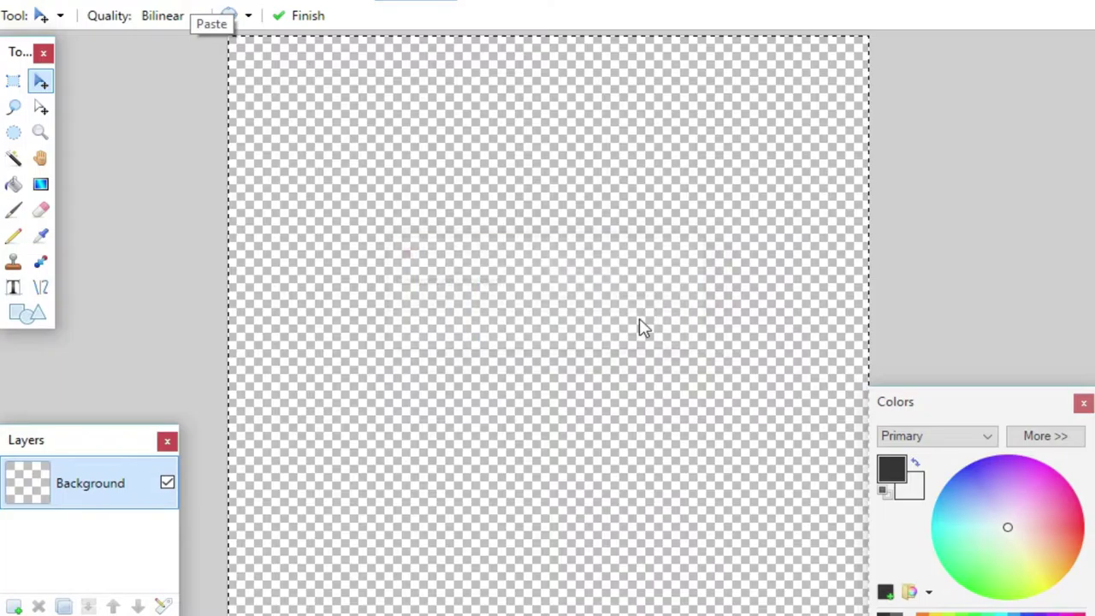
pyautogui.click(318, 17)
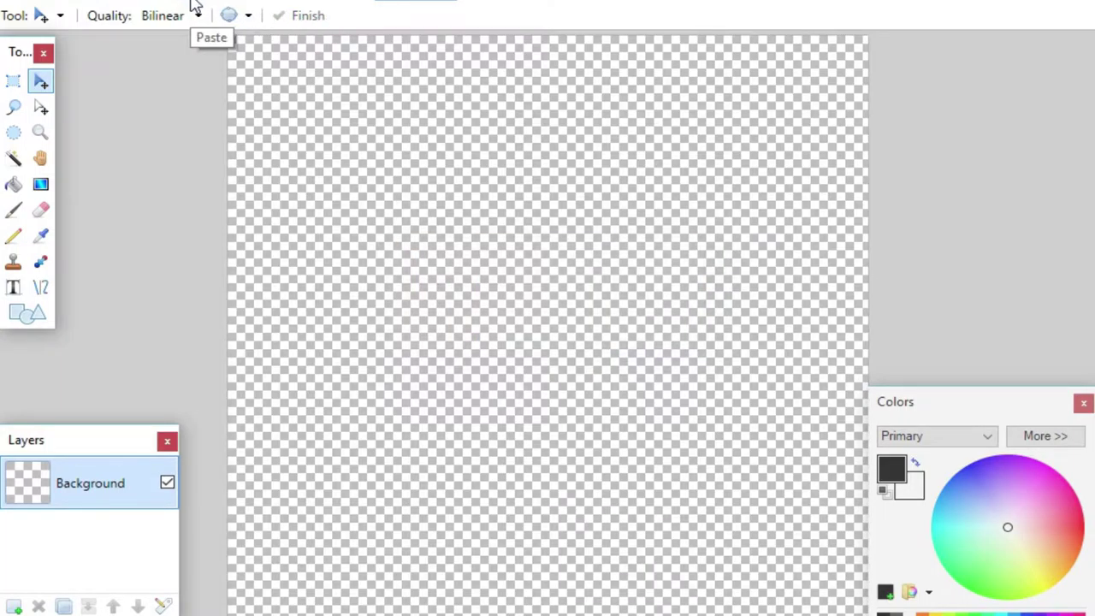
# Step: Paste the purple and blue energy image and stretch it to cover the whole canvas as the background
pyautogui.hotkey('ctrl', 'v')
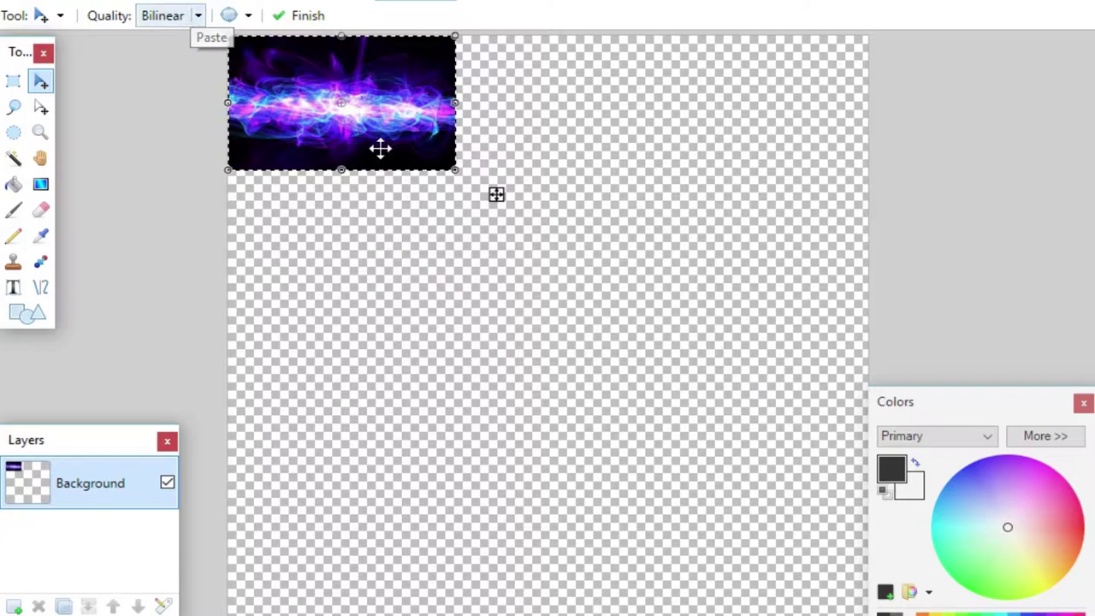
pyautogui.hotkey('ctrl', 'd')
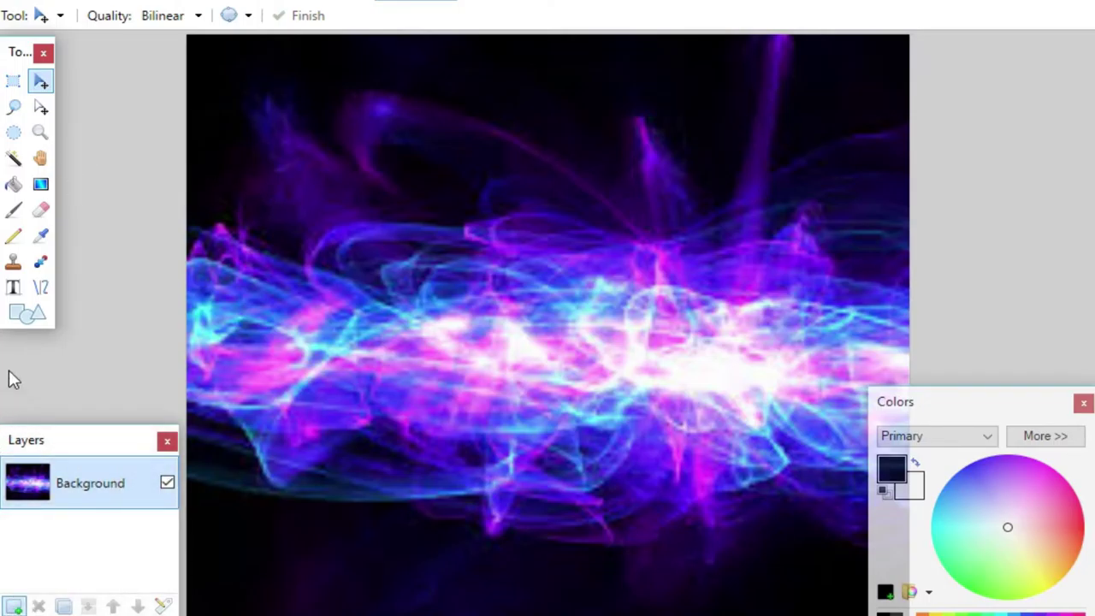
# Step: Add a new layer above the background and start a text on it in Calibri at size 36
pyautogui.click(14, 288)
pyautogui.click(326, 134)
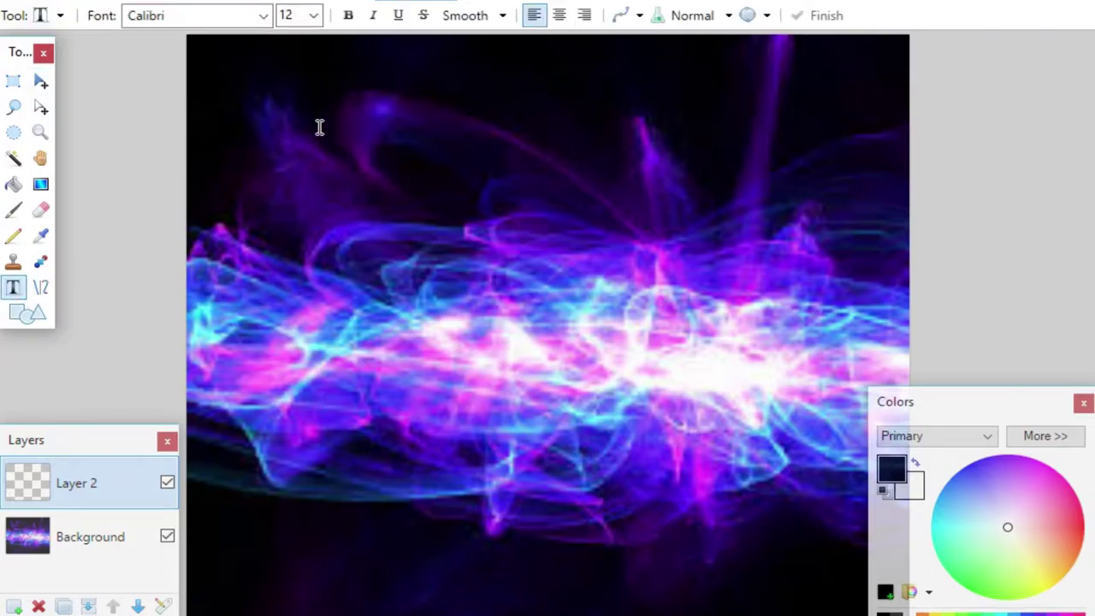
pyautogui.click(264, 19)
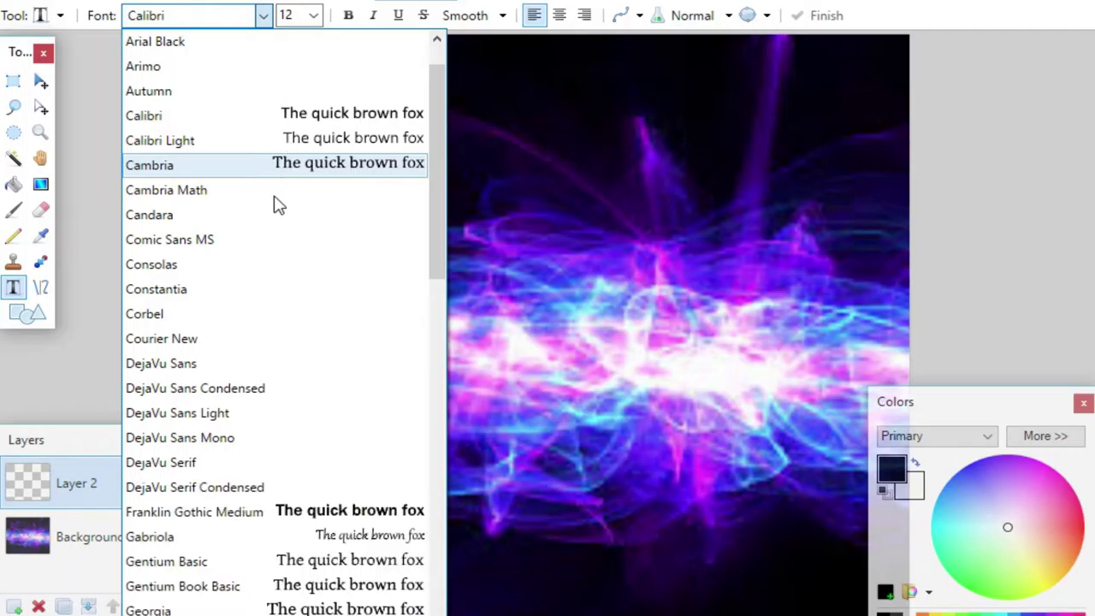
pyautogui.click(332, 558)
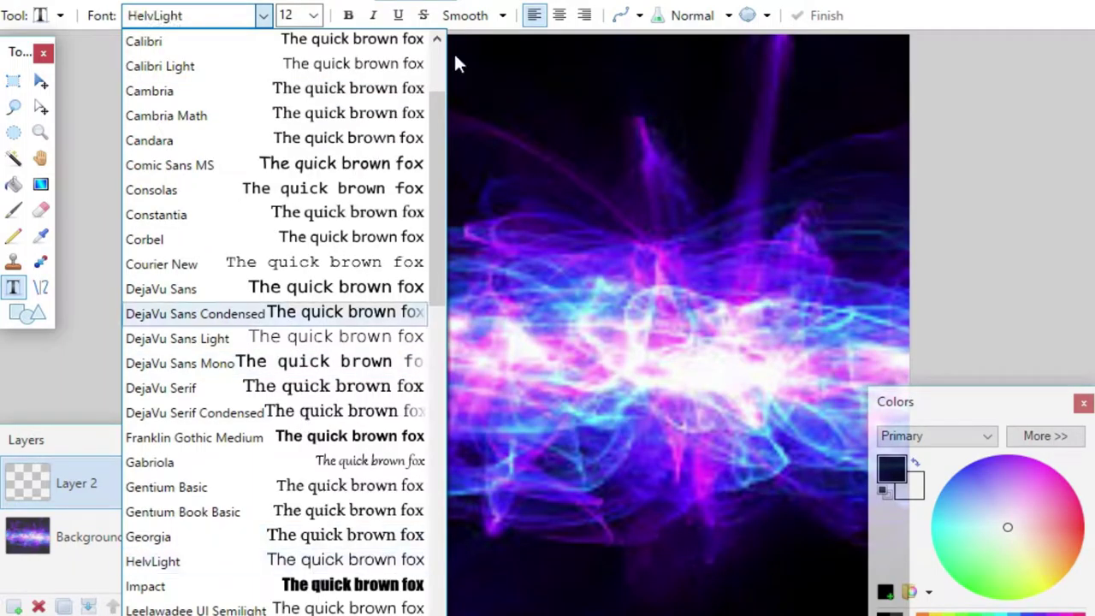
pyautogui.click(264, 19)
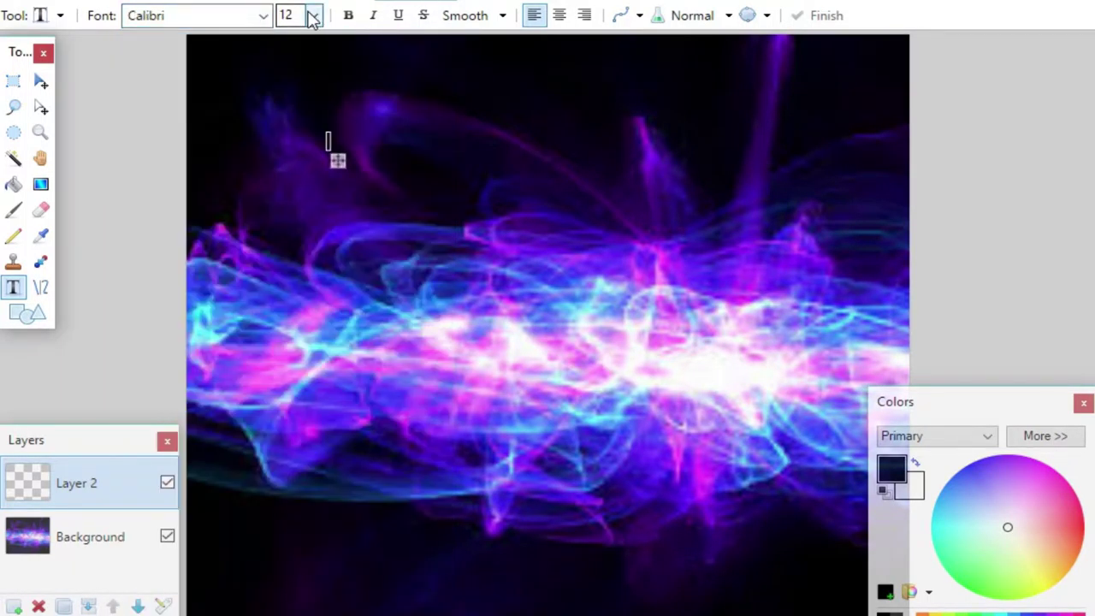
pyautogui.click(314, 15)
pyautogui.click(298, 237)
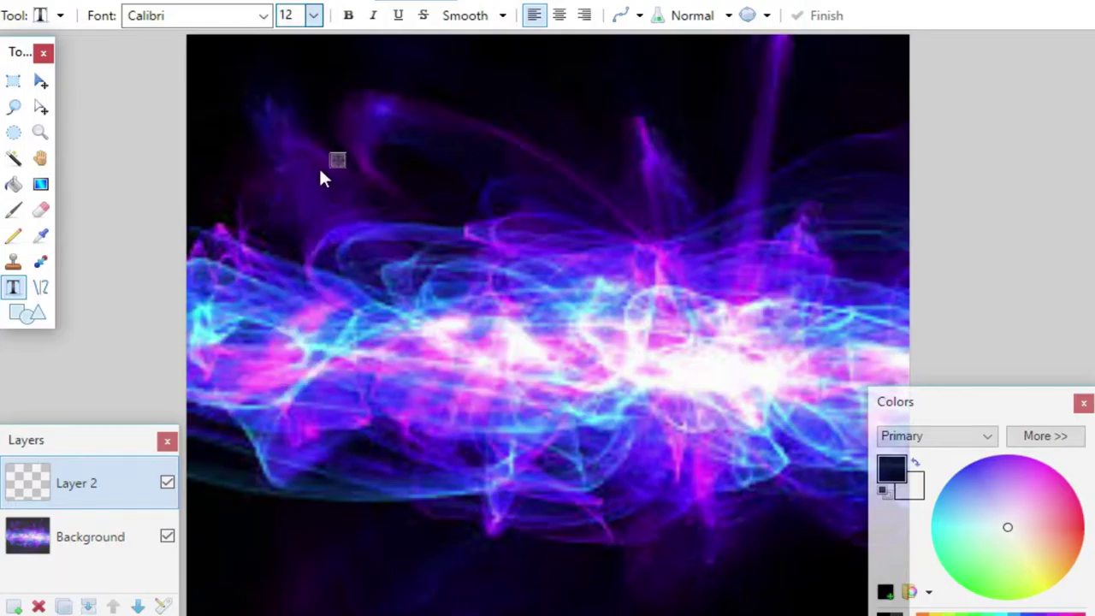
# Step: Write "How" on the new layer and move it slightly down and to the left within the dark upper area
pyautogui.write('T')
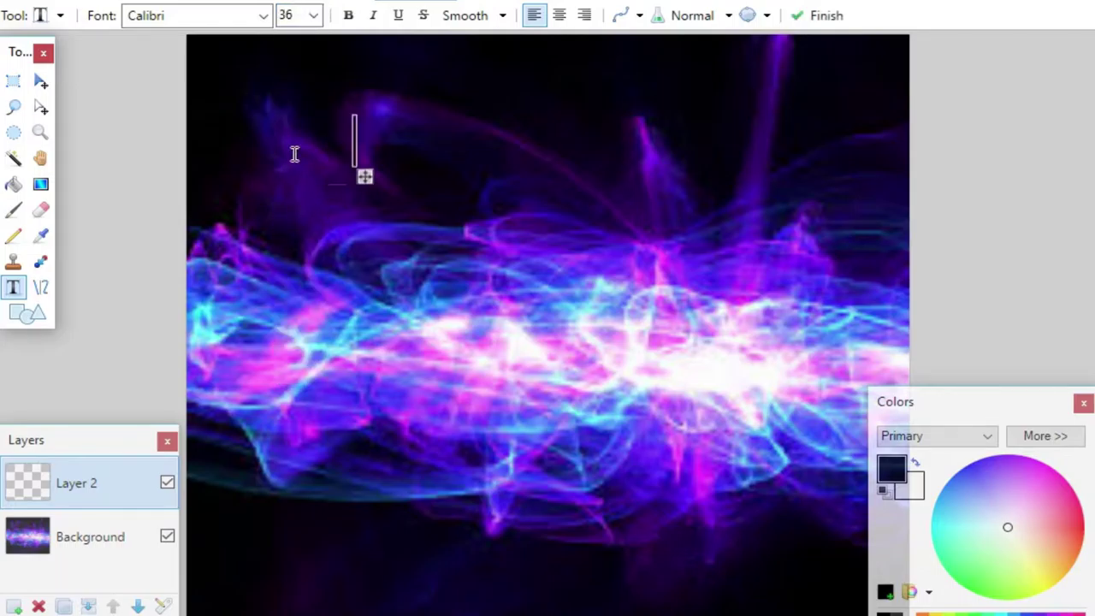
pyautogui.write('hw')
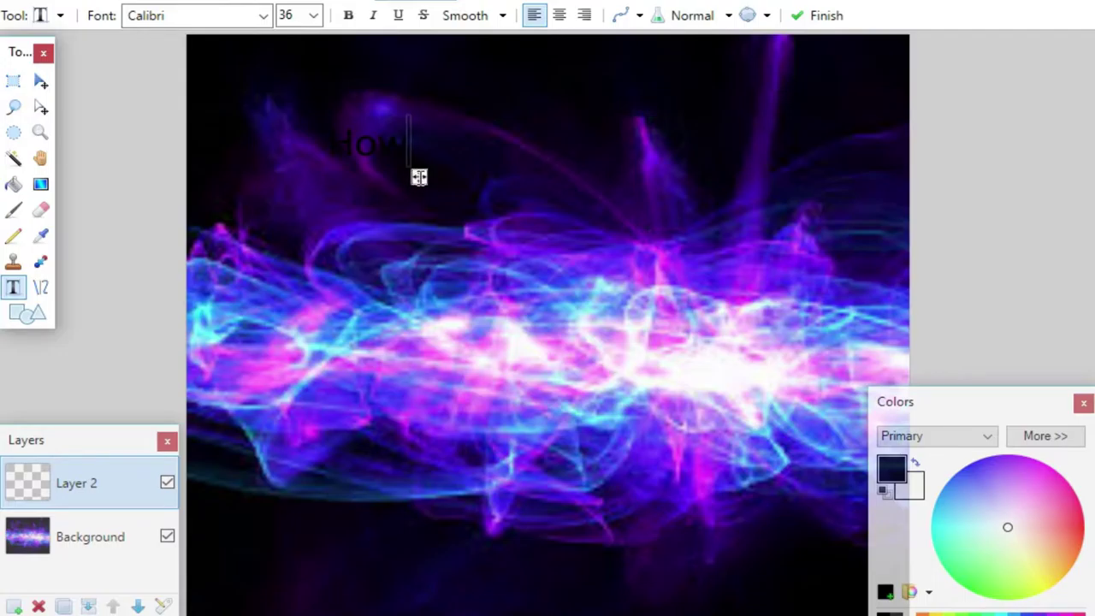
pyautogui.moveTo(408, 206); pyautogui.dragTo(391, 222)
pyautogui.press('BackSpace')
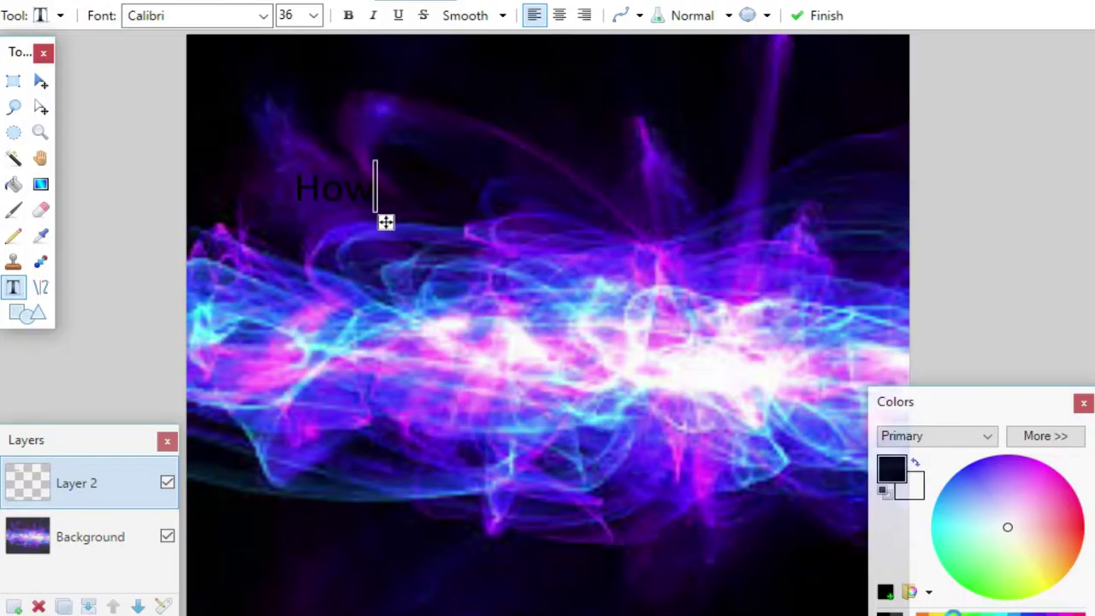
# Step: Color the text yellow and set orange as the secondary color
pyautogui.click(942, 610)
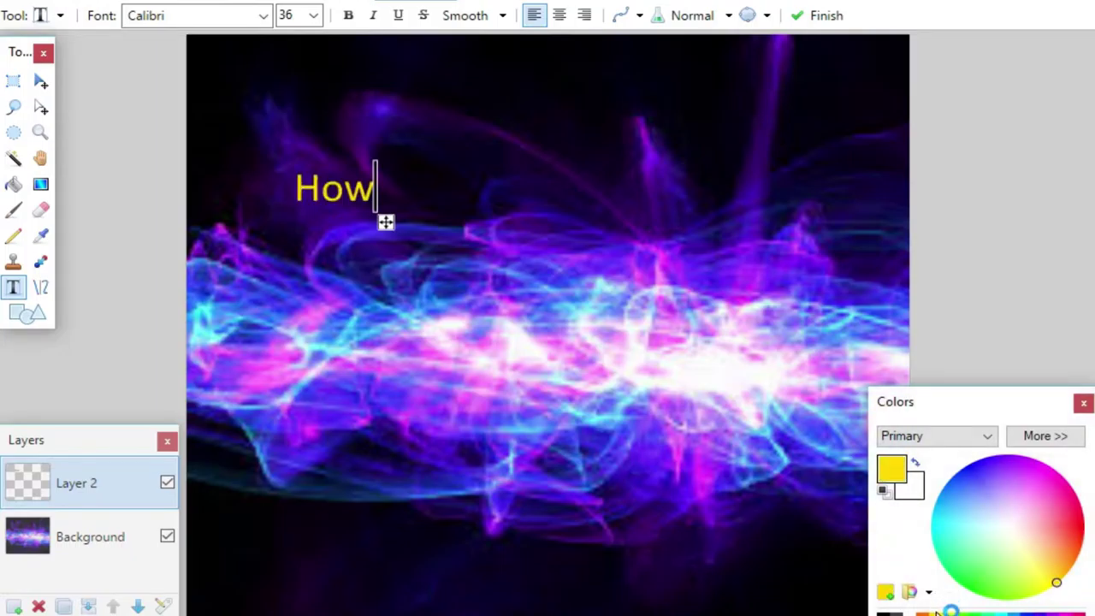
pyautogui.click(917, 465)
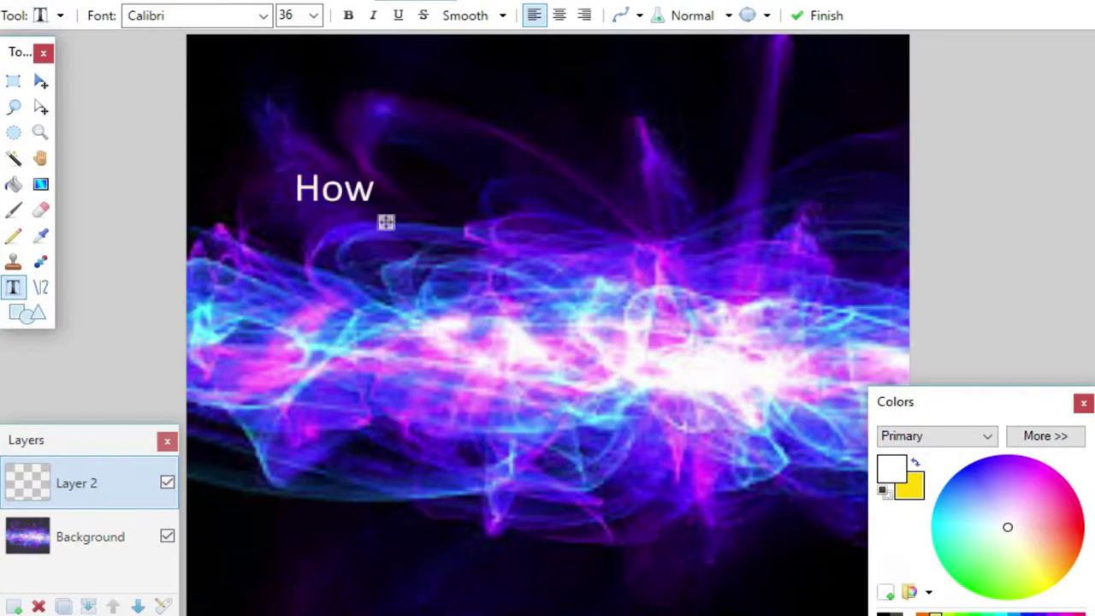
pyautogui.click(927, 610)
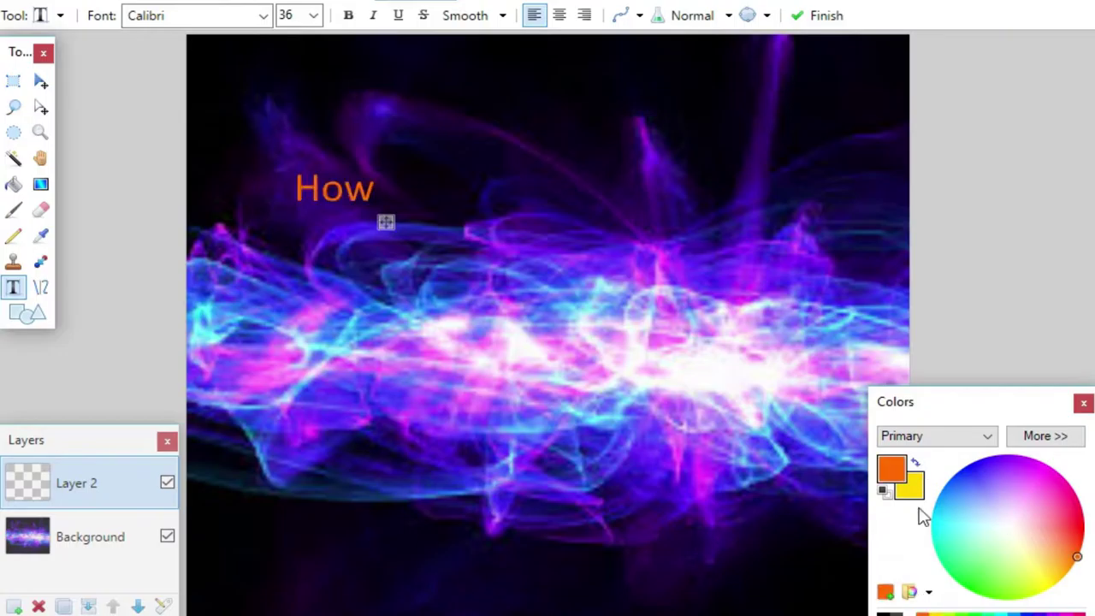
pyautogui.click(918, 465)
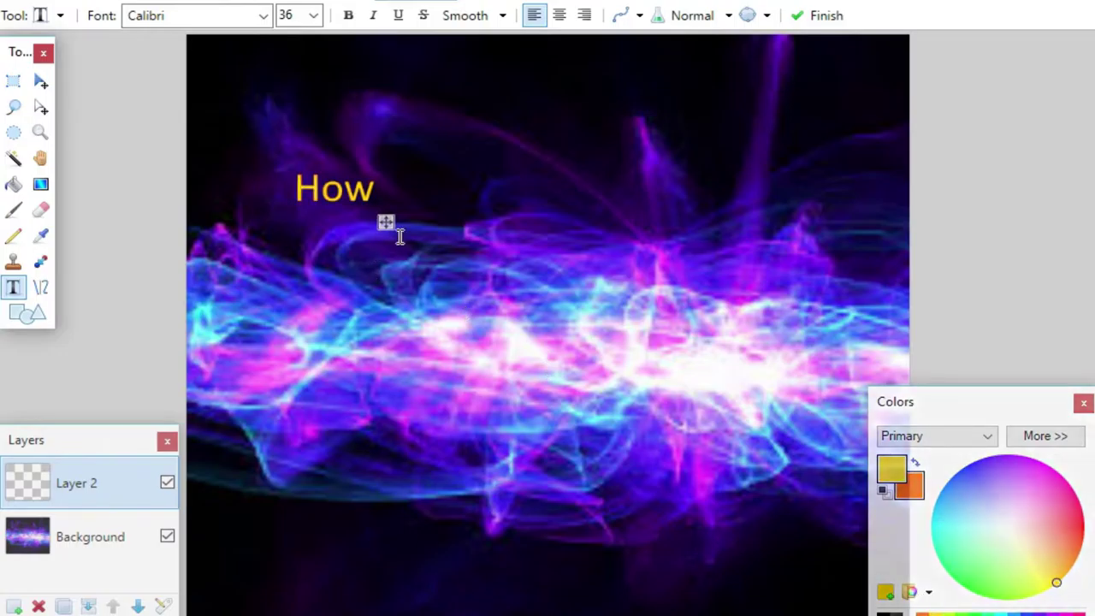
# Step: Enlarge the word "How" to size 108 and shift it slightly down toward the canvas's left edge
pyautogui.click(305, 316)
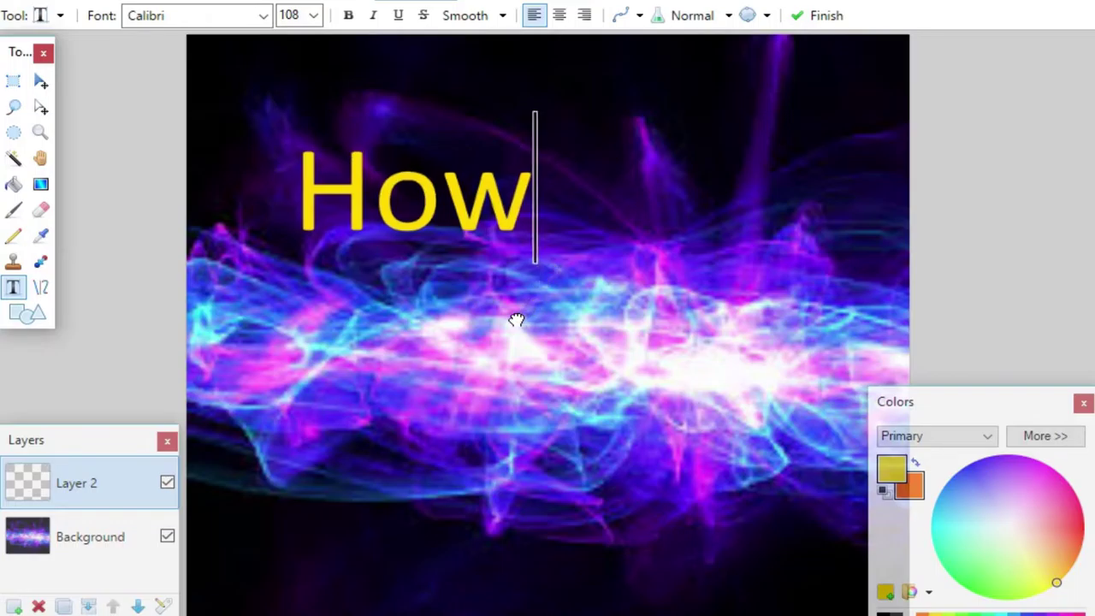
pyautogui.moveTo(517, 320); pyautogui.dragTo(517, 320)
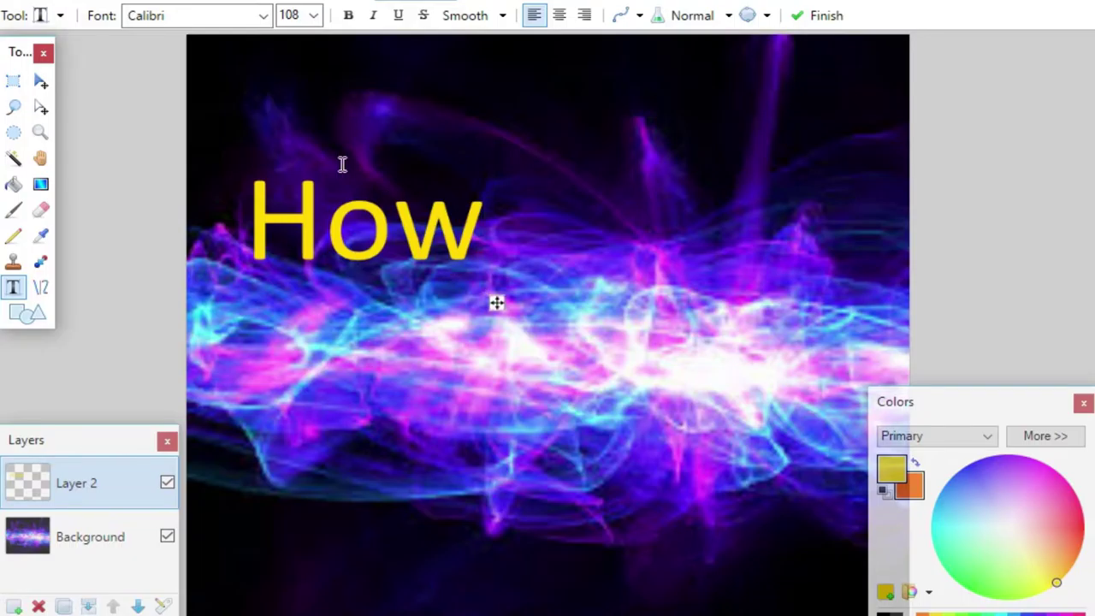
# Step: Extend the yellow text to read "How To"
pyautogui.write('m')
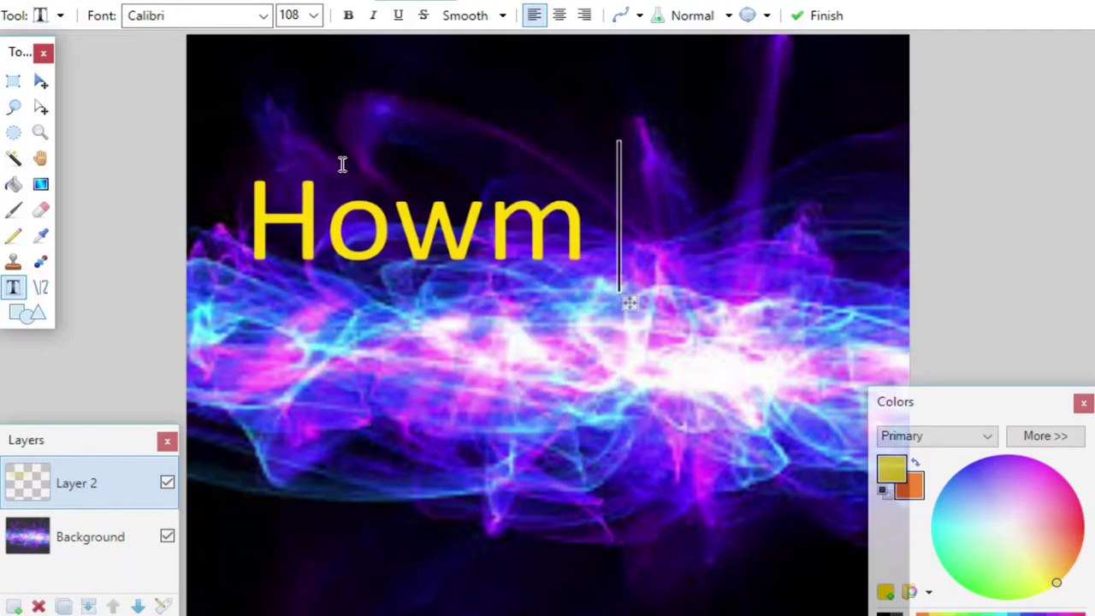
pyautogui.press('BackSpace')
pyautogui.press('BackSpace')
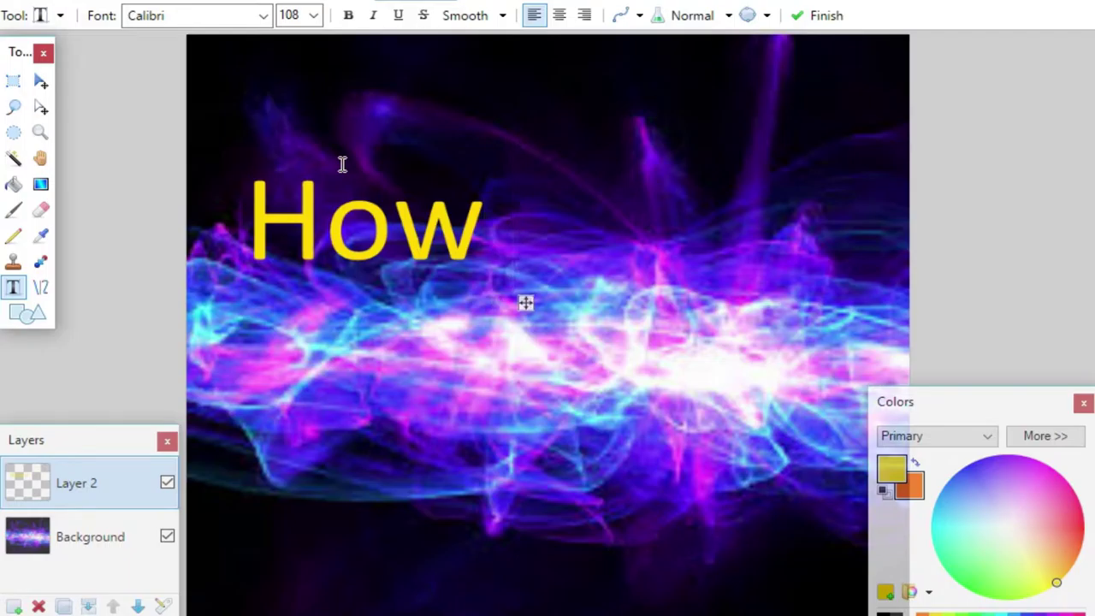
pyautogui.write('T')
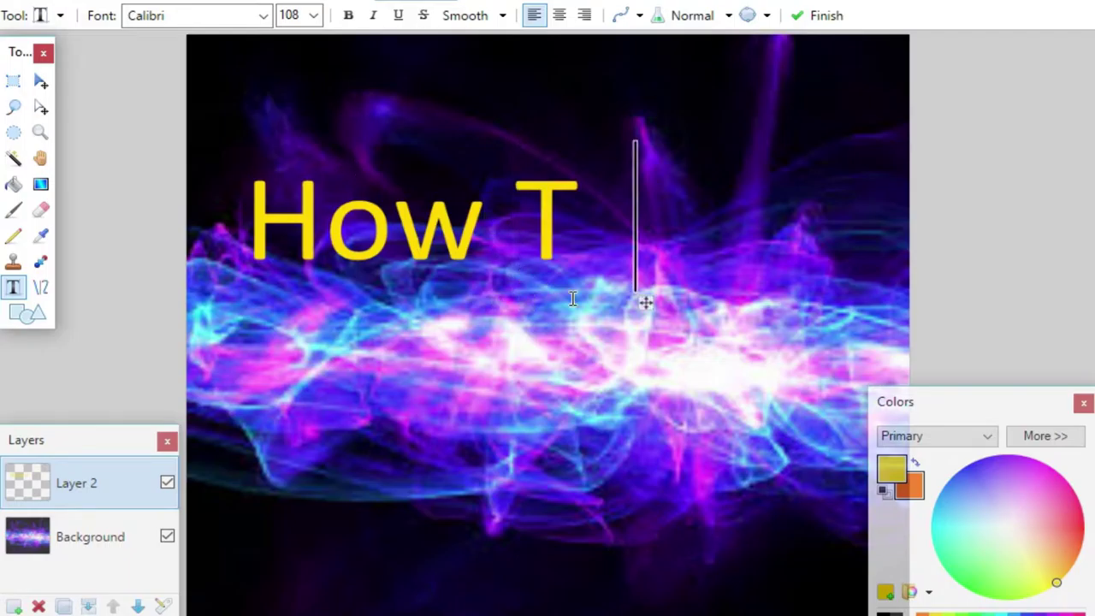
pyautogui.write('o')
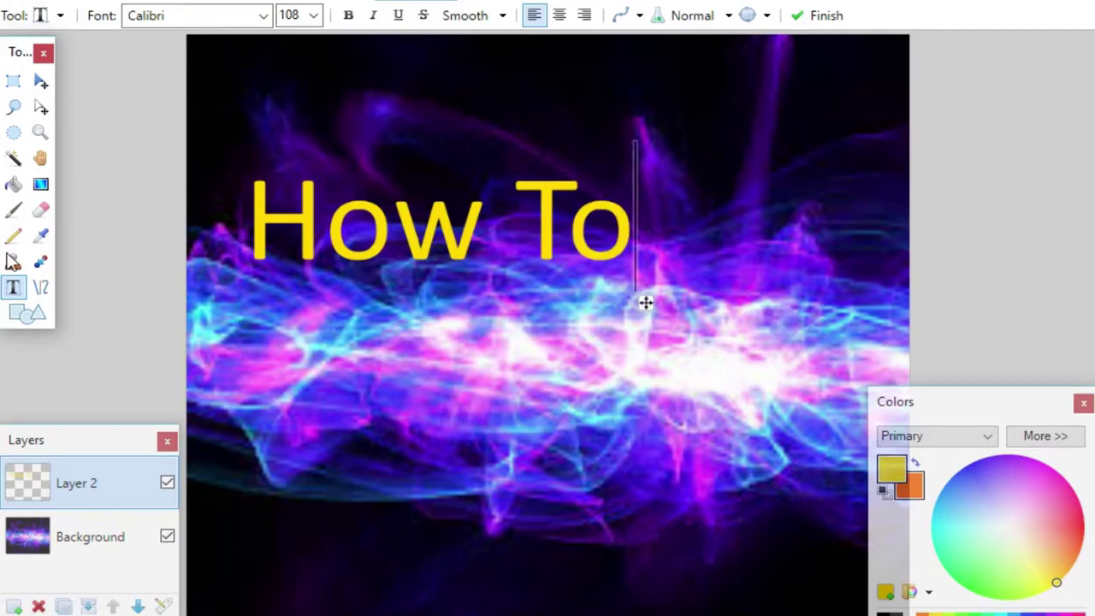
# Step: Select the "How To" letters with the Magic Wand and fill them with a reflected linear gradient from yellow down to orange
pyautogui.click(40, 83)
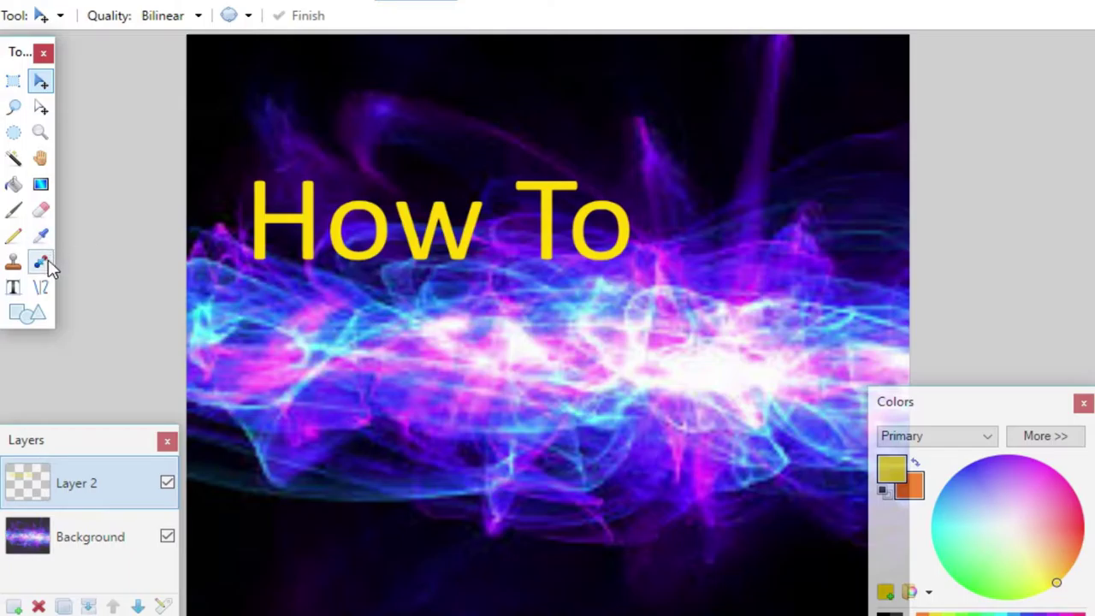
pyautogui.click(14, 158)
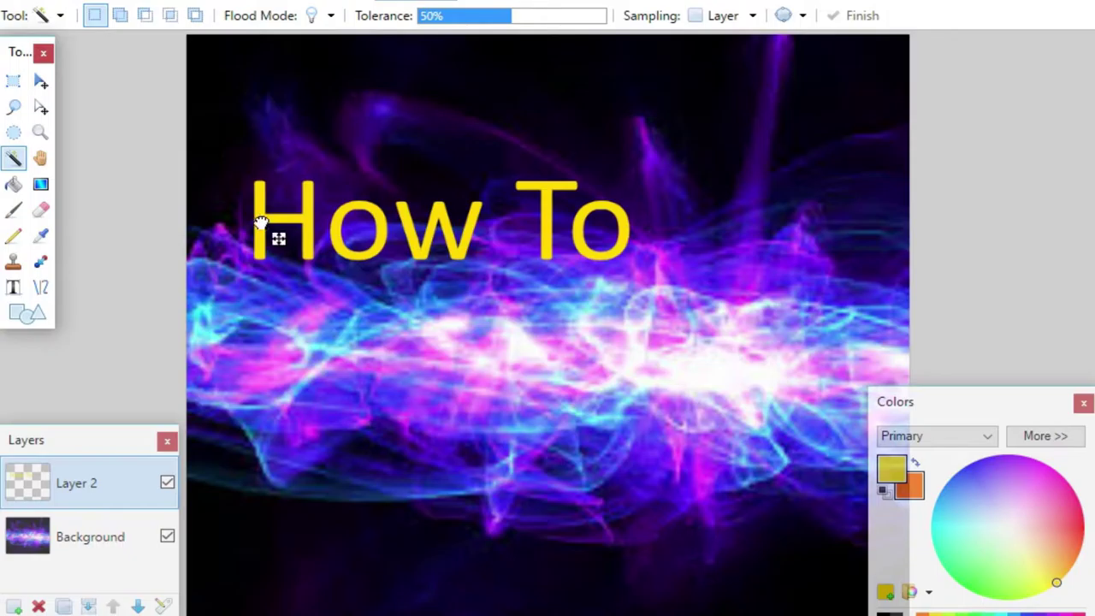
pyautogui.click(301, 242)
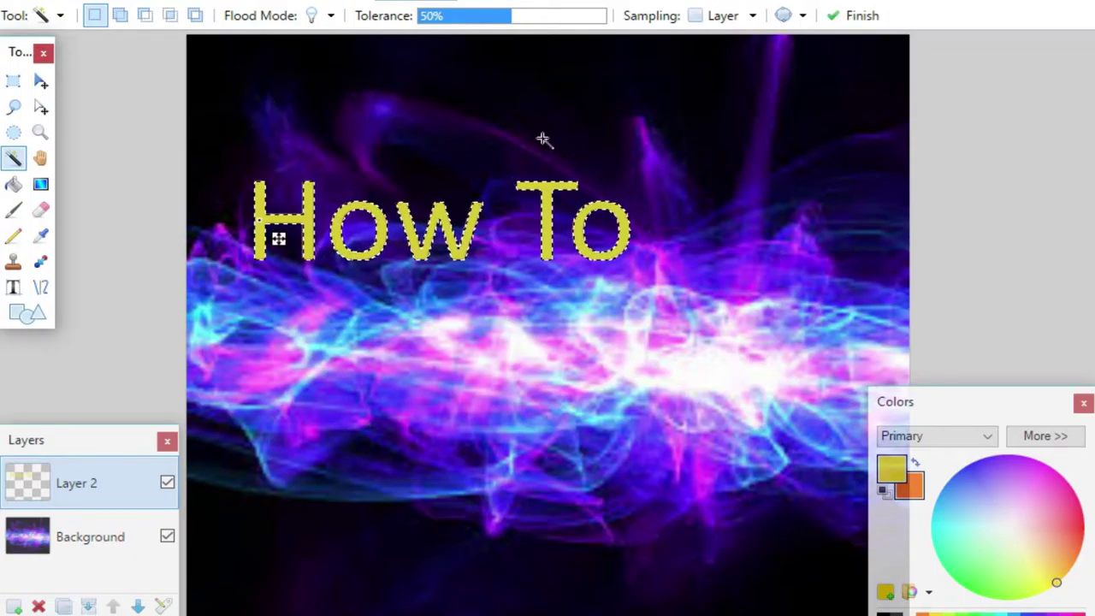
pyautogui.click(42, 187)
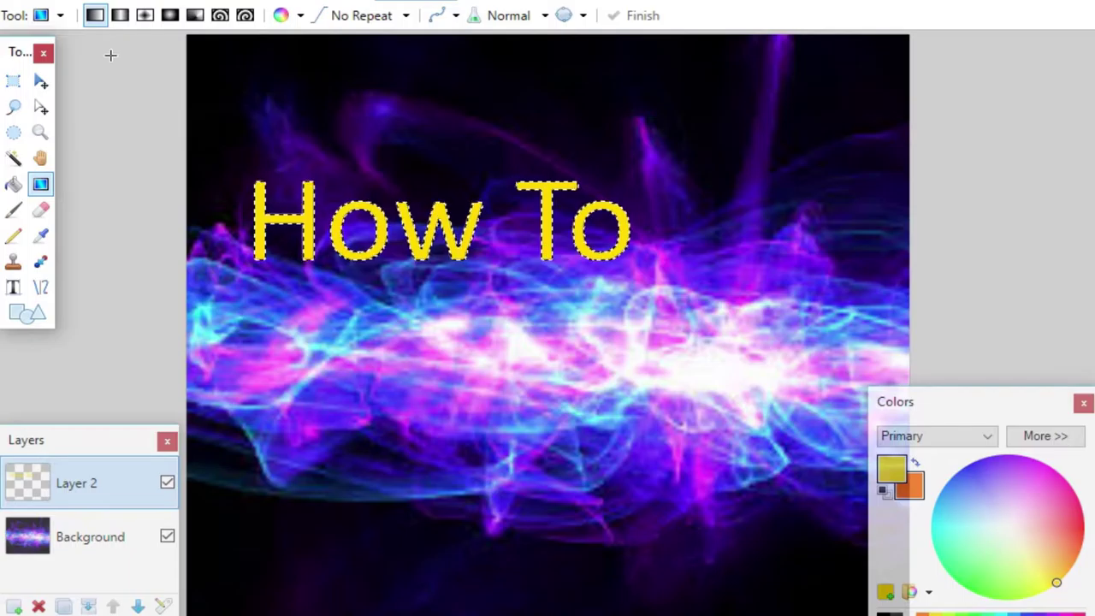
pyautogui.click(126, 26)
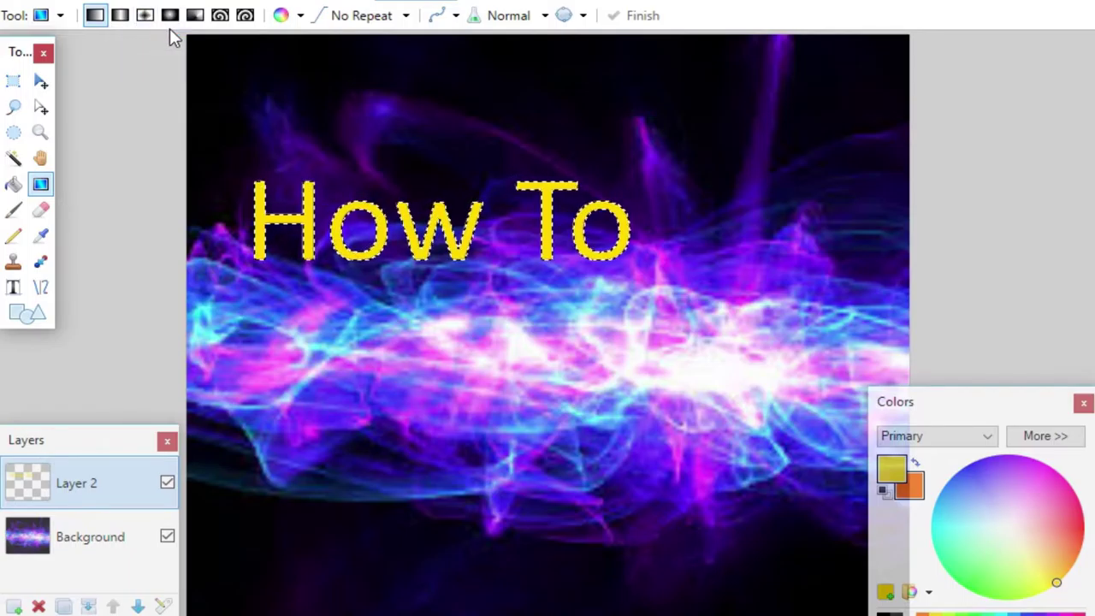
pyautogui.click(128, 23)
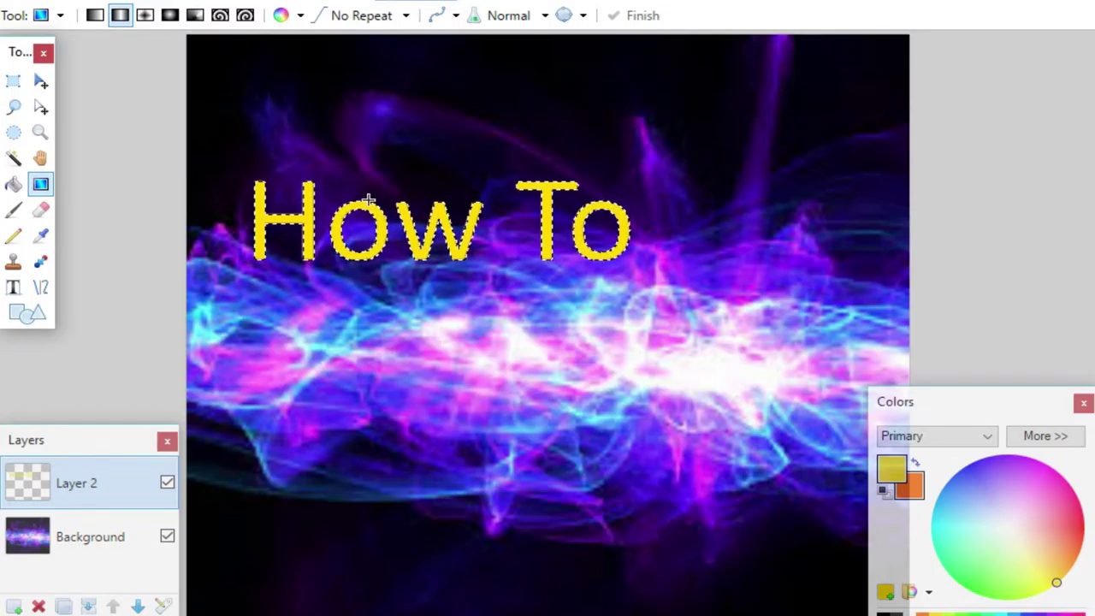
pyautogui.moveTo(367, 203); pyautogui.dragTo(393, 228)
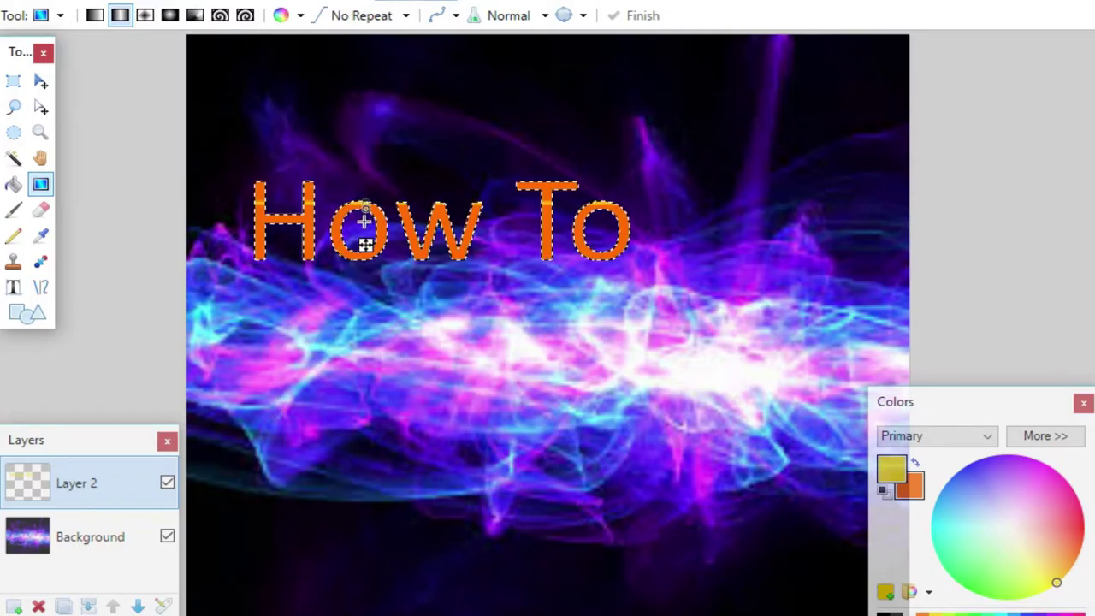
pyautogui.moveTo(365, 244); pyautogui.dragTo(365, 279)
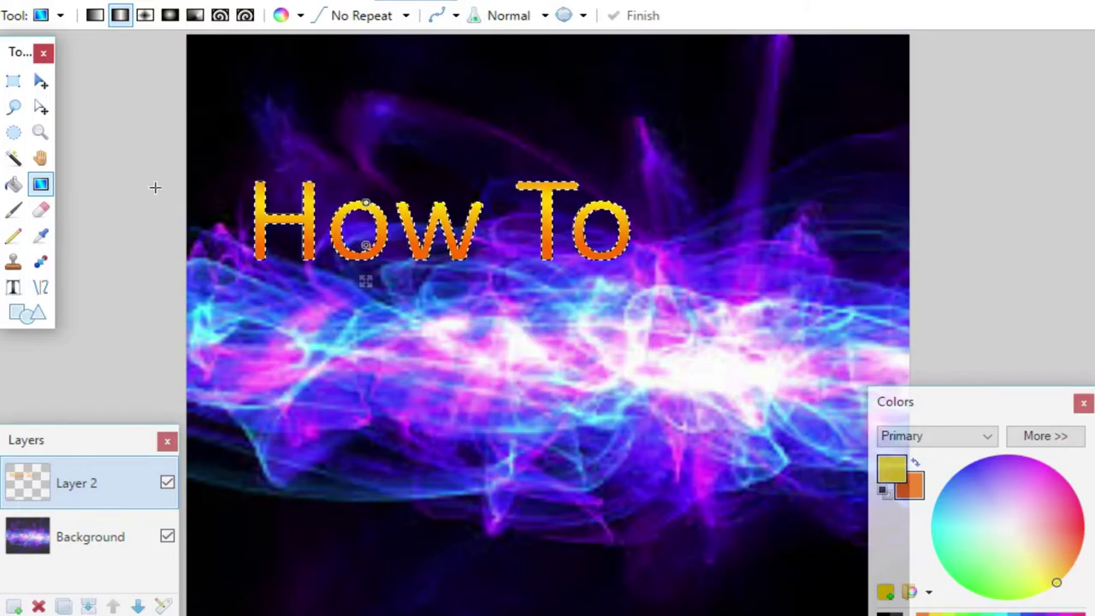
# Step: Deselect the "How To" letters and start a Drop Shadow effect on them with a black shadow color
pyautogui.click(244, 3)
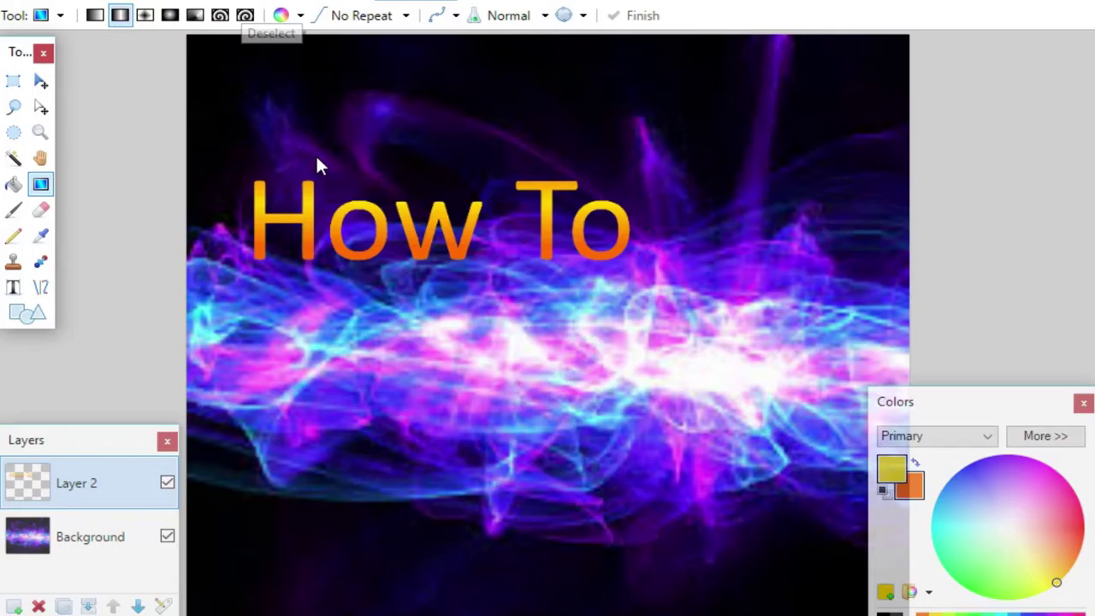
pyautogui.hotkey('alt', 'c')
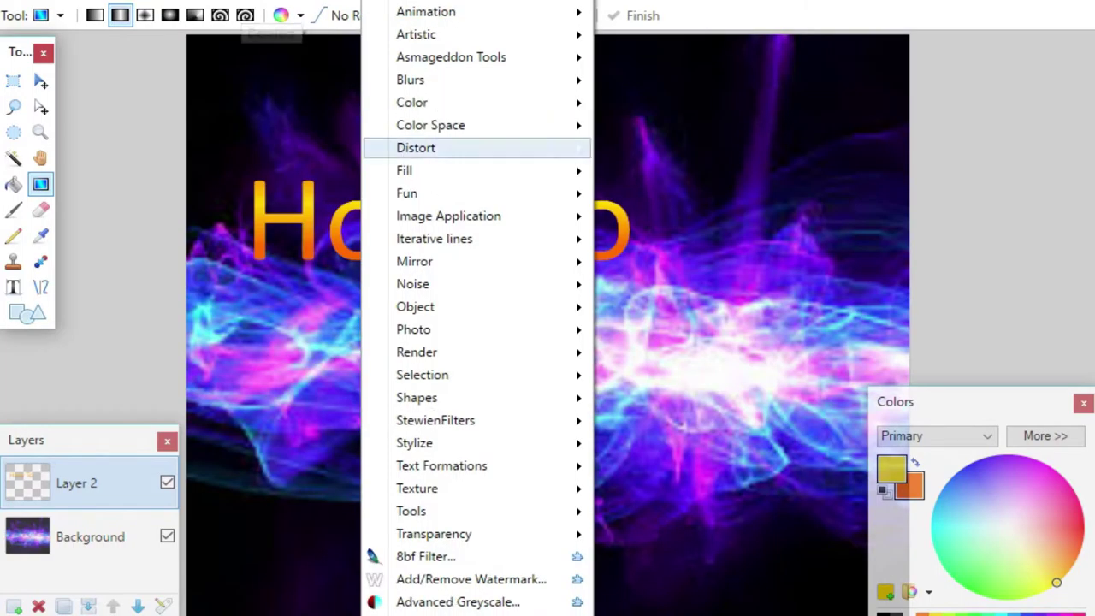
pyautogui.moveTo(420, 444)
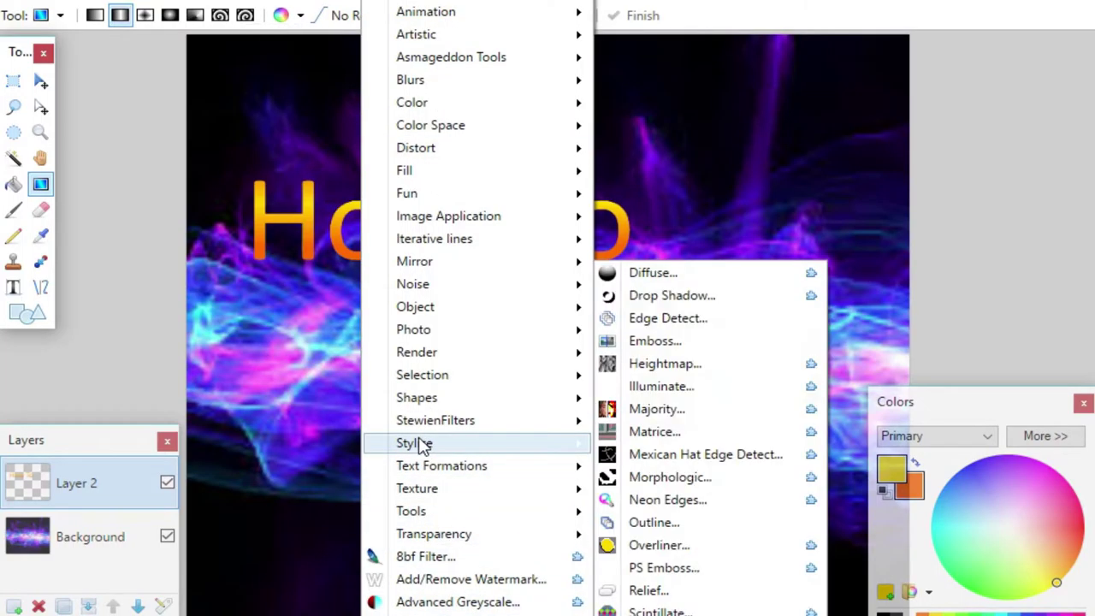
pyautogui.click(731, 297)
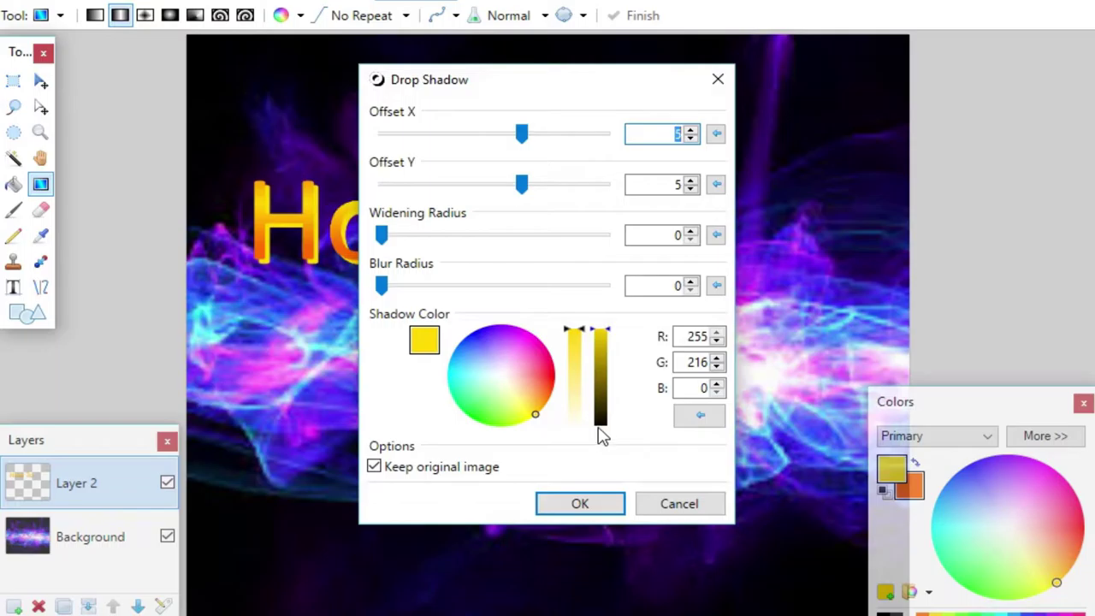
pyautogui.moveTo(603, 330); pyautogui.dragTo(609, 458)
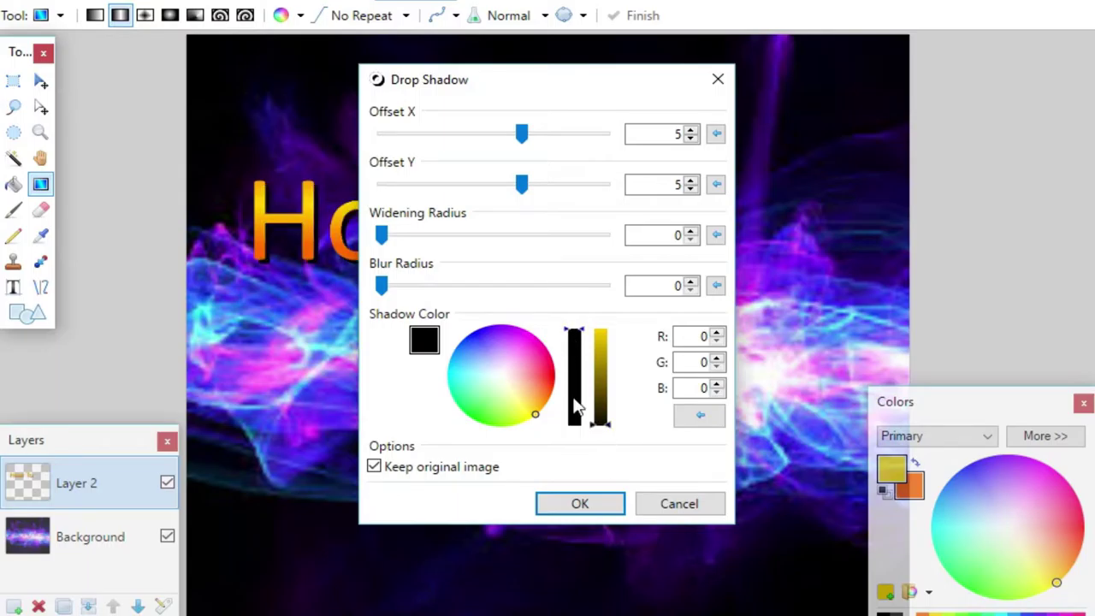
pyautogui.moveTo(571, 335); pyautogui.dragTo(576, 436)
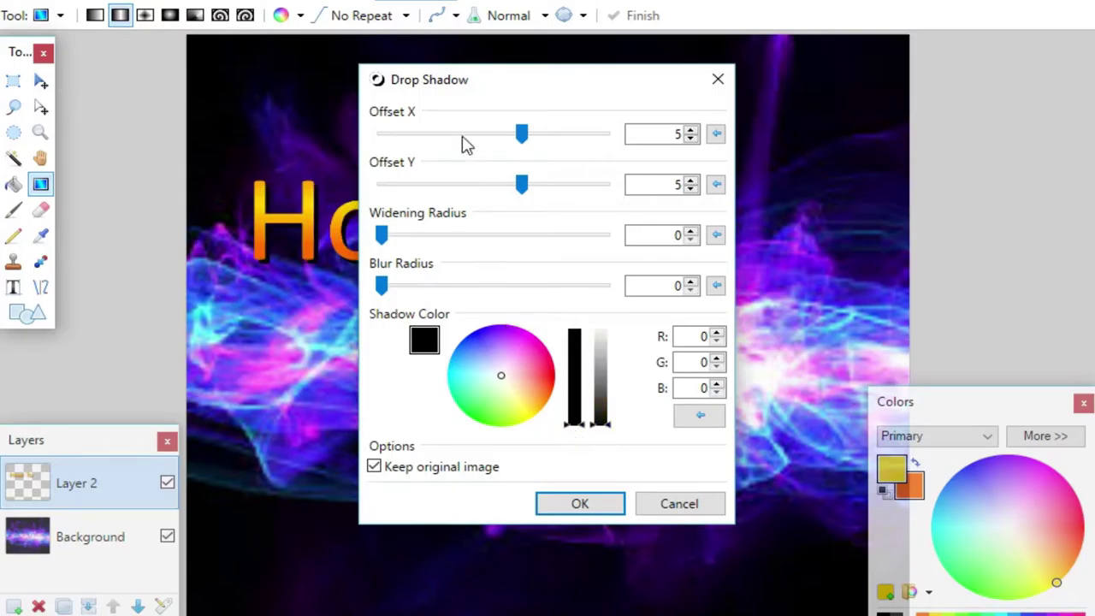
# Step: Set the drop shadow's widening radius and blur radius to 10 and apply the effect
pyautogui.moveTo(506, 78); pyautogui.dragTo(517, 79)
pyautogui.moveTo(393, 234); pyautogui.dragTo(626, 235)
pyautogui.moveTo(392, 286); pyautogui.dragTo(665, 285)
pyautogui.moveTo(533, 80); pyautogui.dragTo(813, 74)
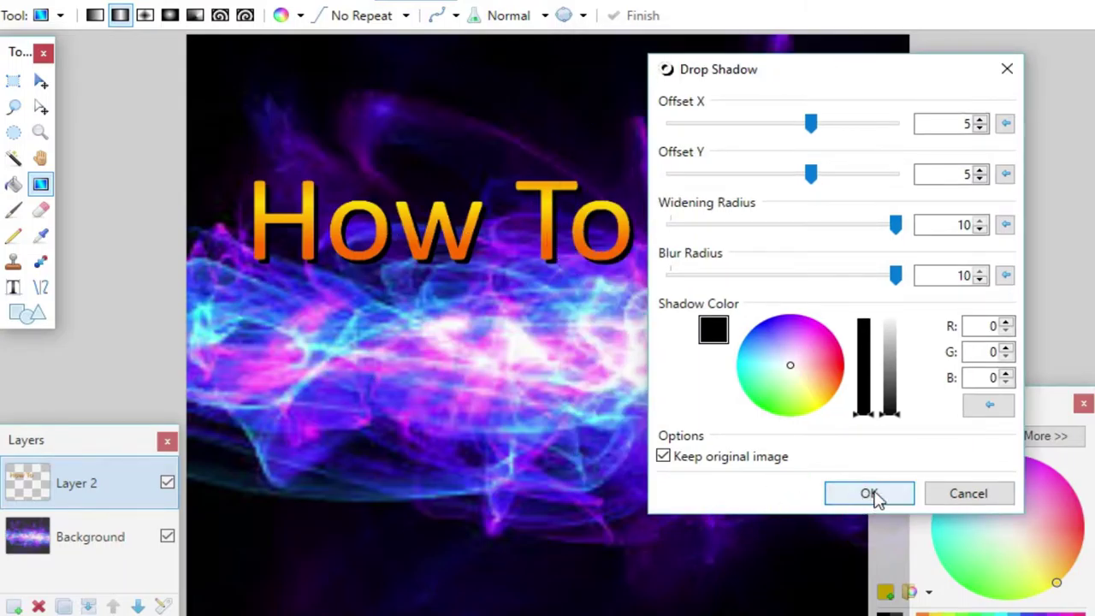
pyautogui.click(848, 496)
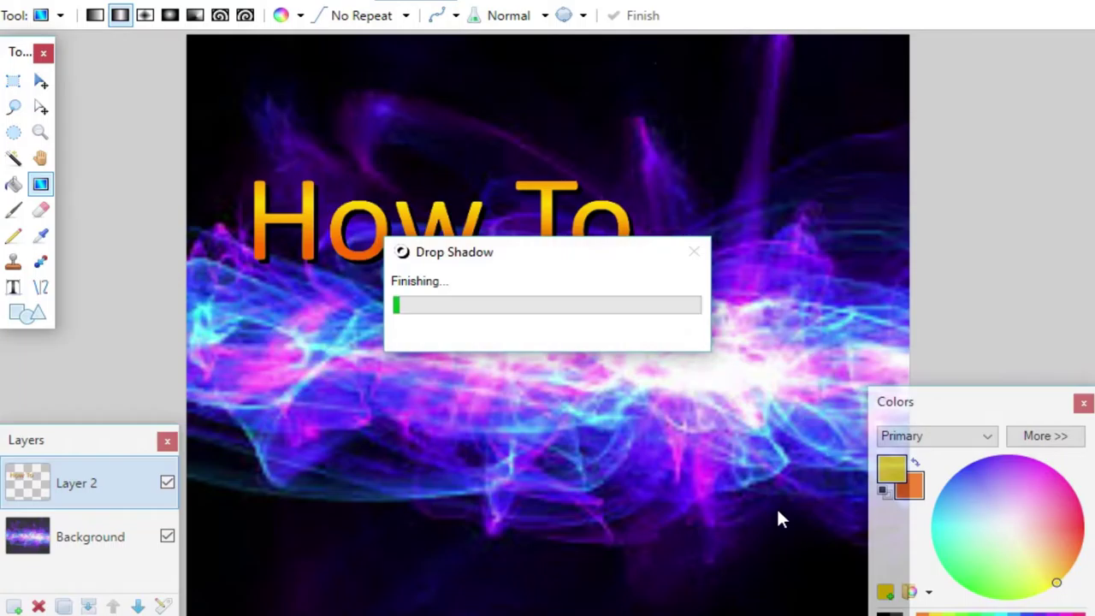
pyautogui.hotkey('ctrl', 'f')
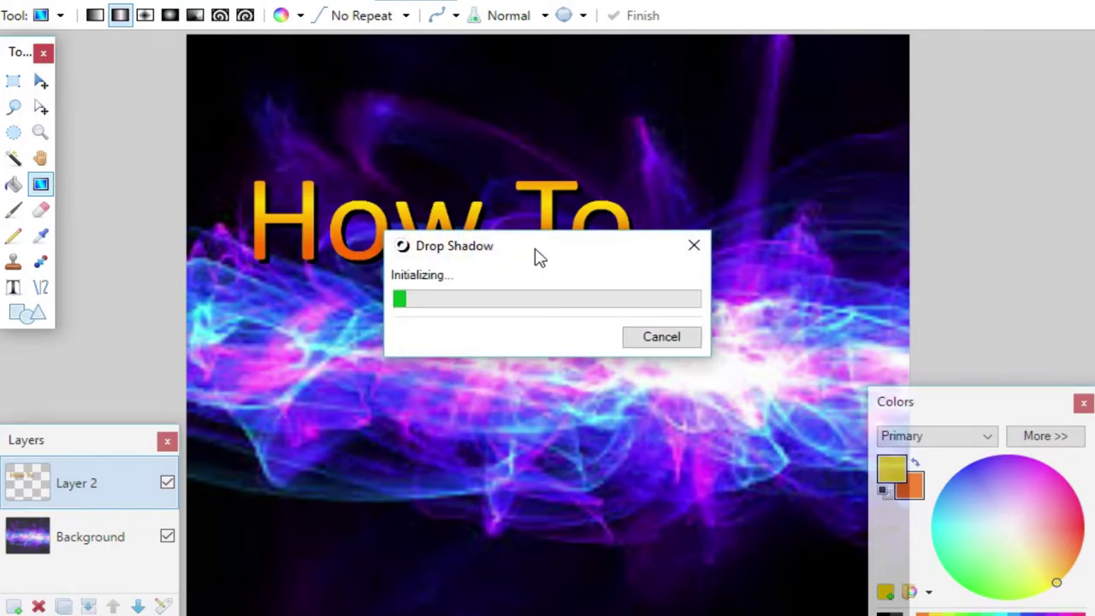
pyautogui.moveTo(563, 257); pyautogui.dragTo(950, 5)
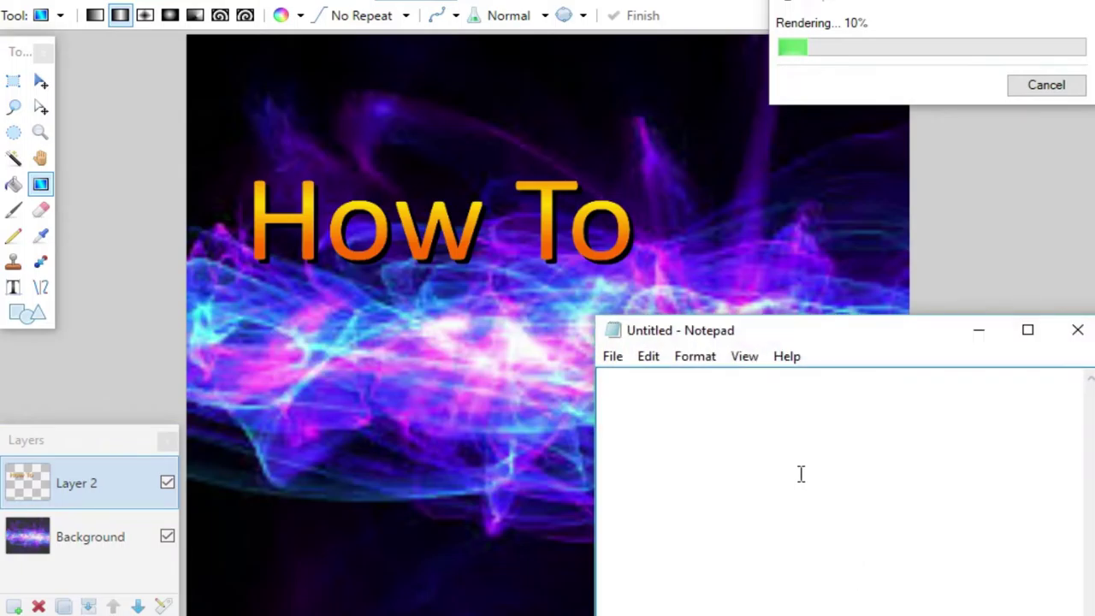
# Step: Write "If it lags im sorry" in a blank Notepad window and clear the text
pyautogui.write('lags im ')
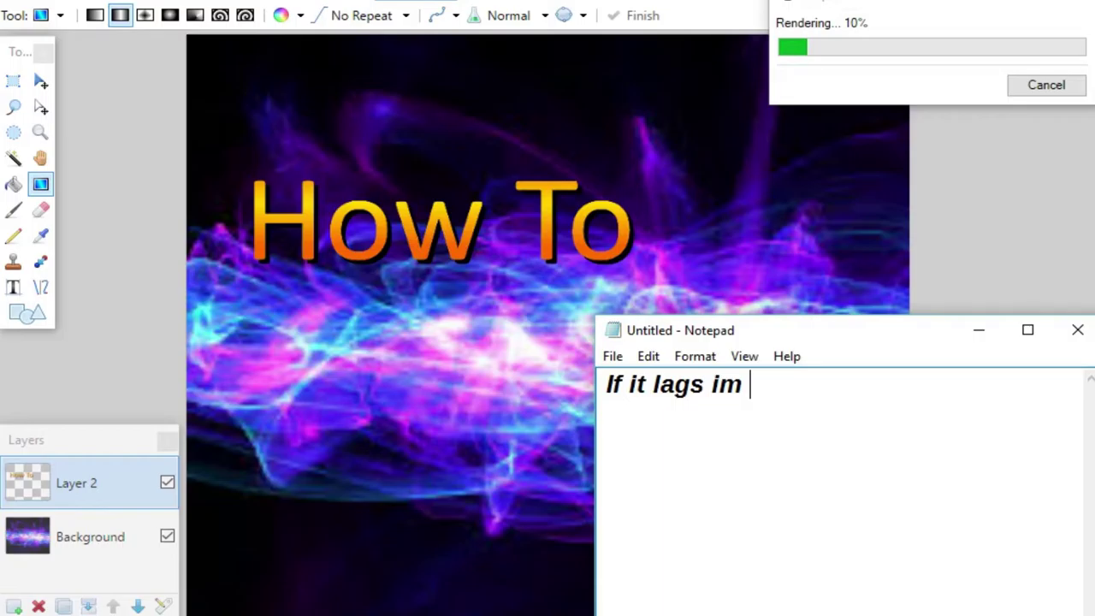
pyautogui.write('sorry')
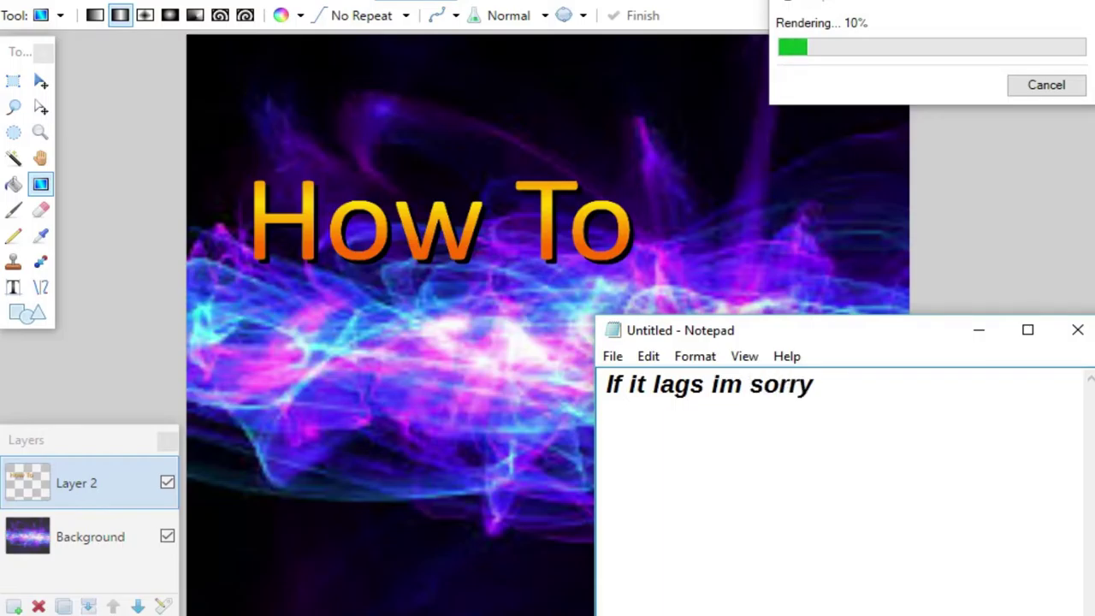
pyautogui.write('a')
pyautogui.hotkey('ctrl', 'a')
pyautogui.press('BackSpace')
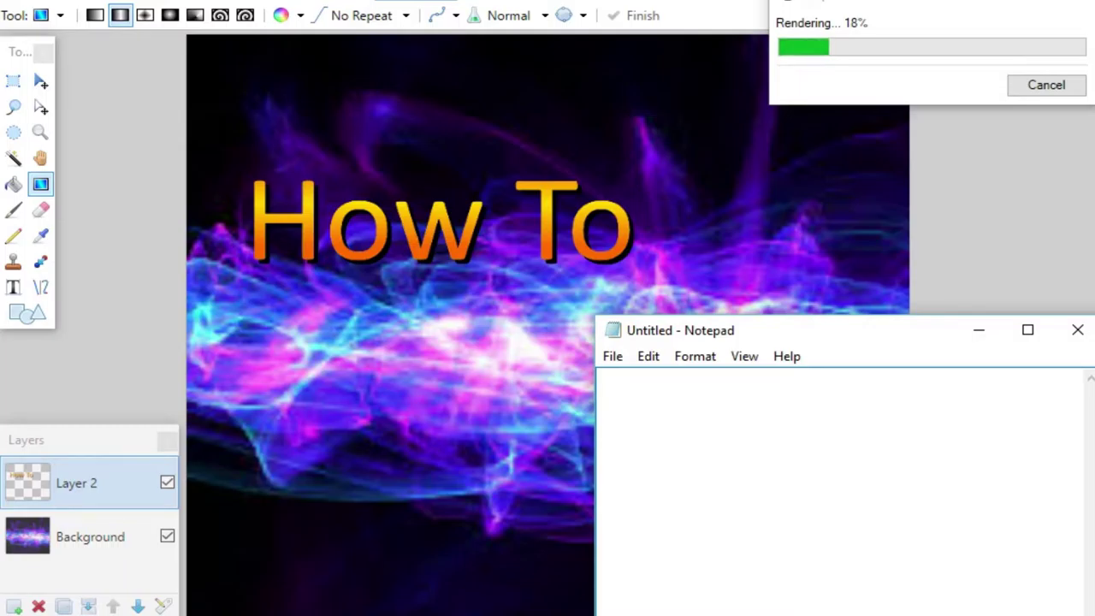
# Step: Write "It's because of the bandicam" in the empty note and erase it
pyautogui.write("It's becasu")
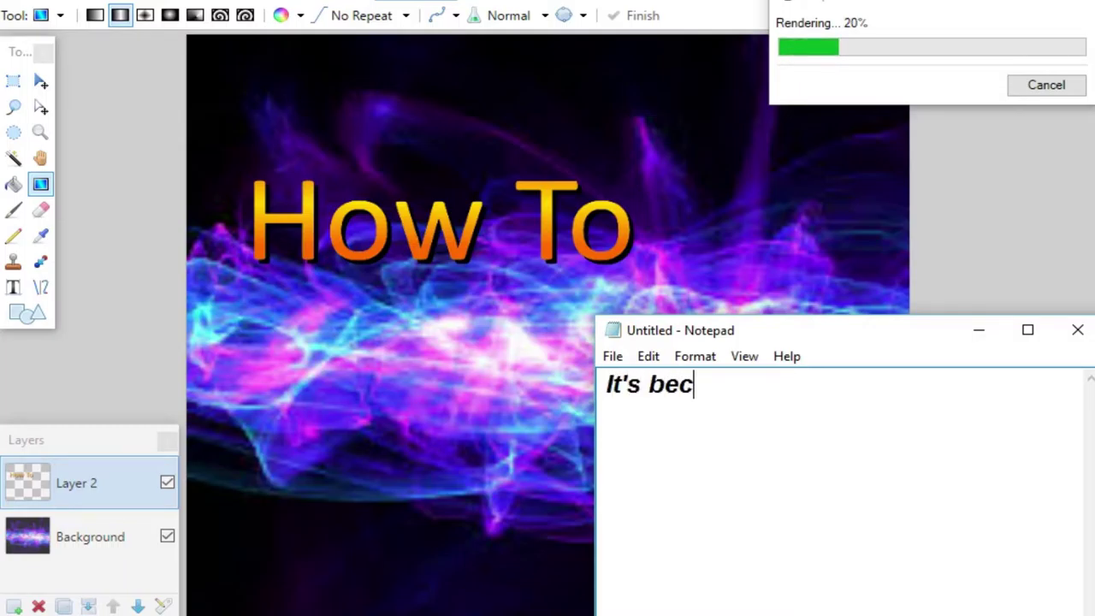
pyautogui.press('BackSpace')
pyautogui.press('BackSpace')
pyautogui.write('use')
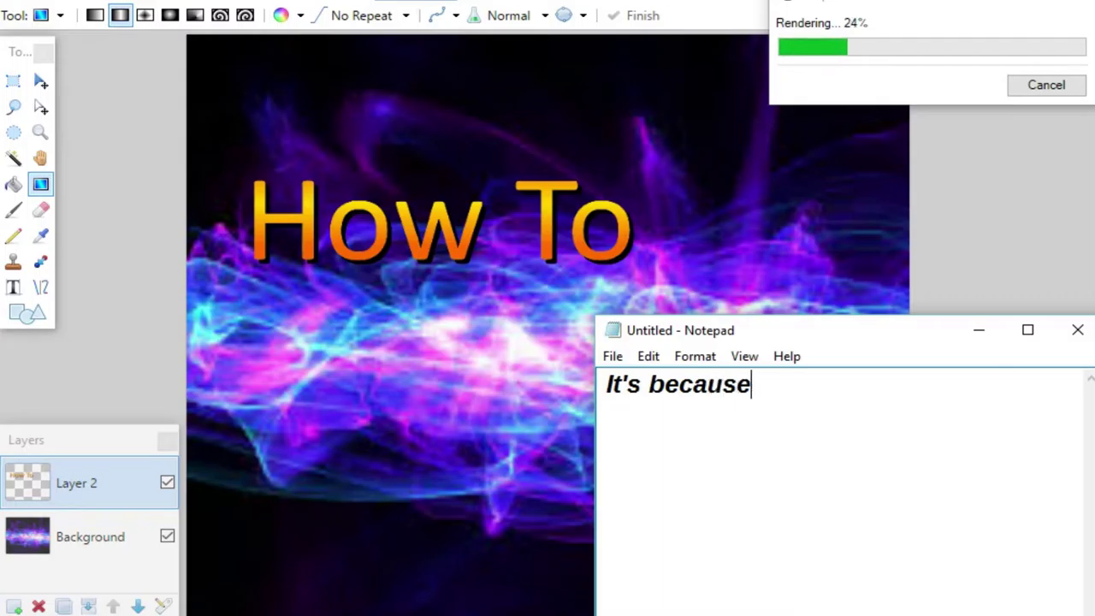
pyautogui.write(' of the ban')
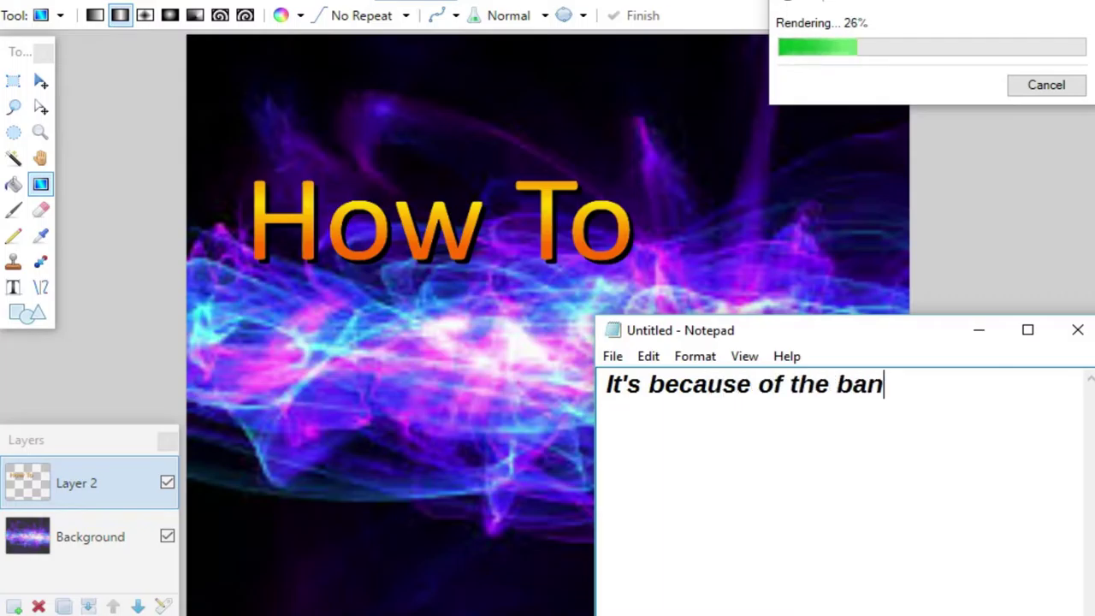
pyautogui.write('dicam')
pyautogui.click(799, 473)
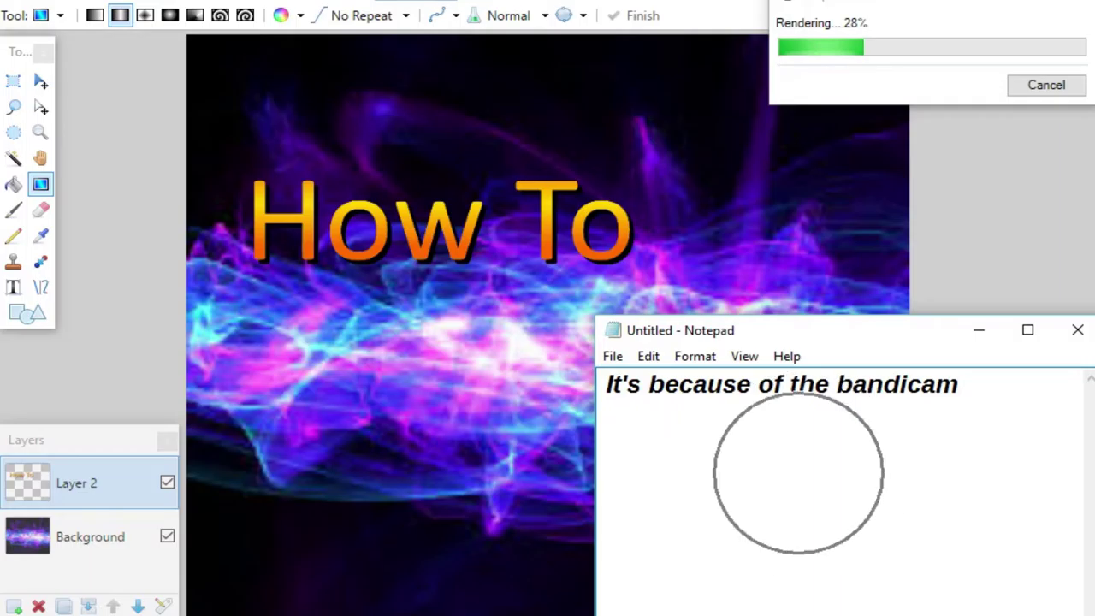
pyautogui.hotkey('ctrl', 'a')
pyautogui.press('BackSpace')
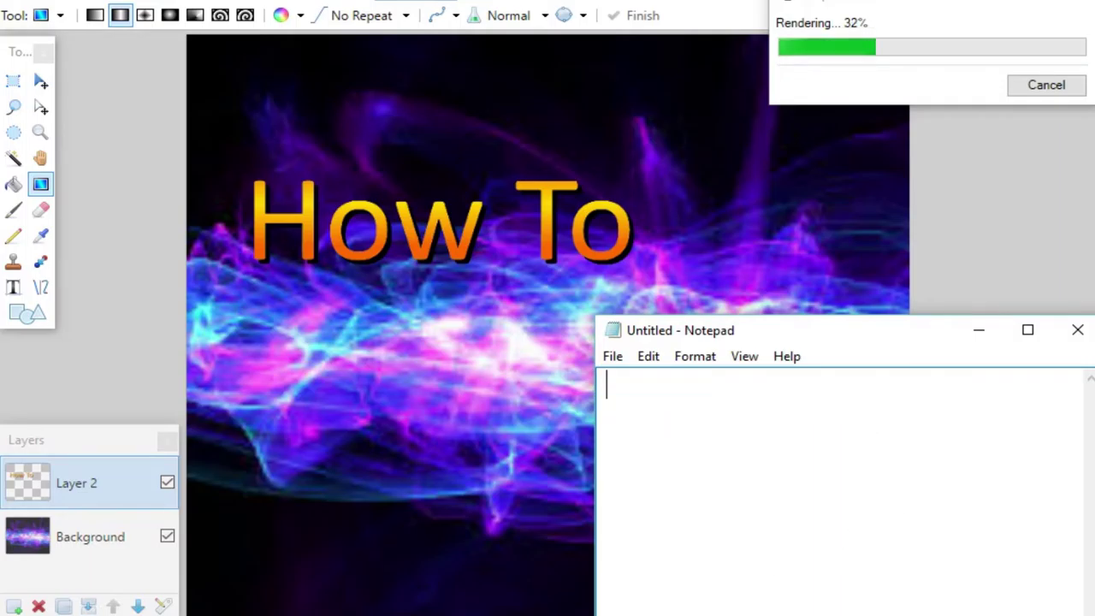
# Step: Write "Ill get that fixed asap!" in the note, erase it and minimize Notepad to return to Paint.NET
pyautogui.write('III ')
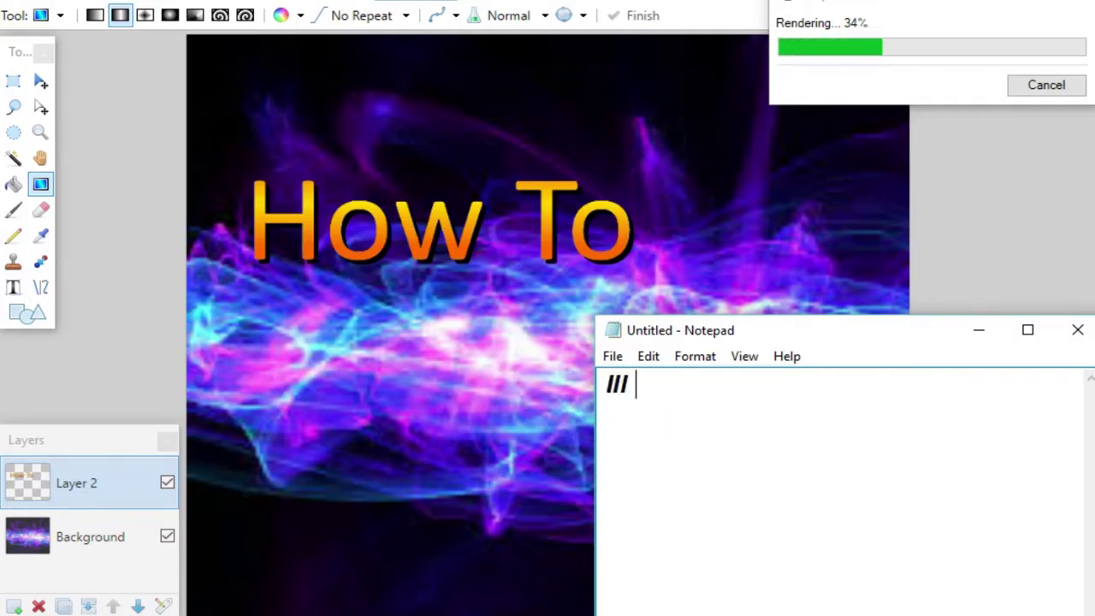
pyautogui.write('giv')
pyautogui.press('BackSpace')
pyautogui.press('BackSpace')
pyautogui.write('t')
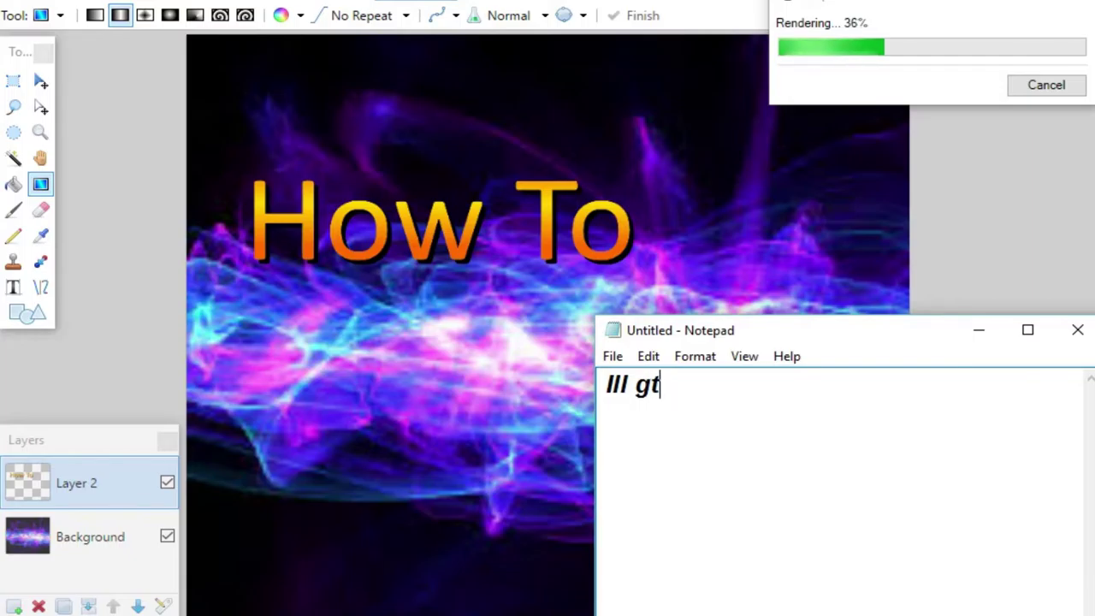
pyautogui.press('BackSpace')
pyautogui.write('et that ficx')
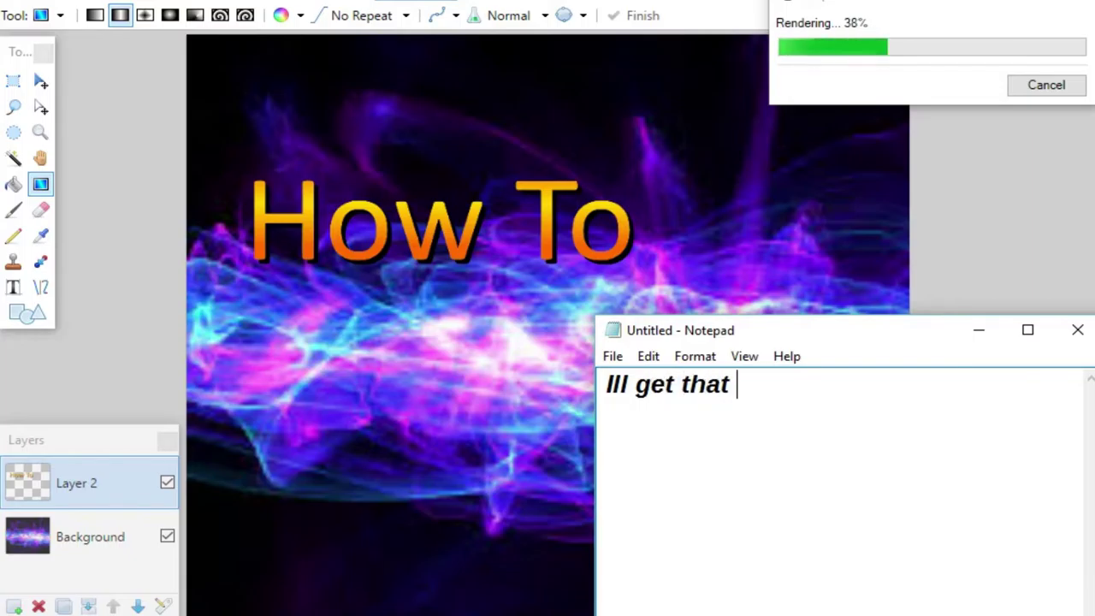
pyautogui.press('BackSpace')
pyautogui.press('BackSpace')
pyautogui.write('xed a')
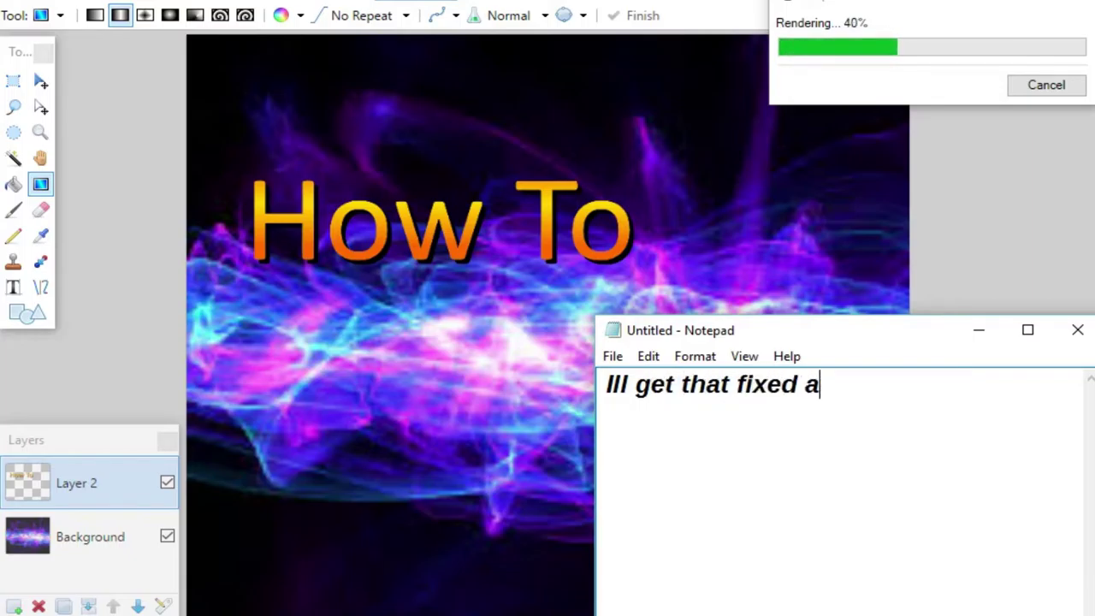
pyautogui.write('sap!')
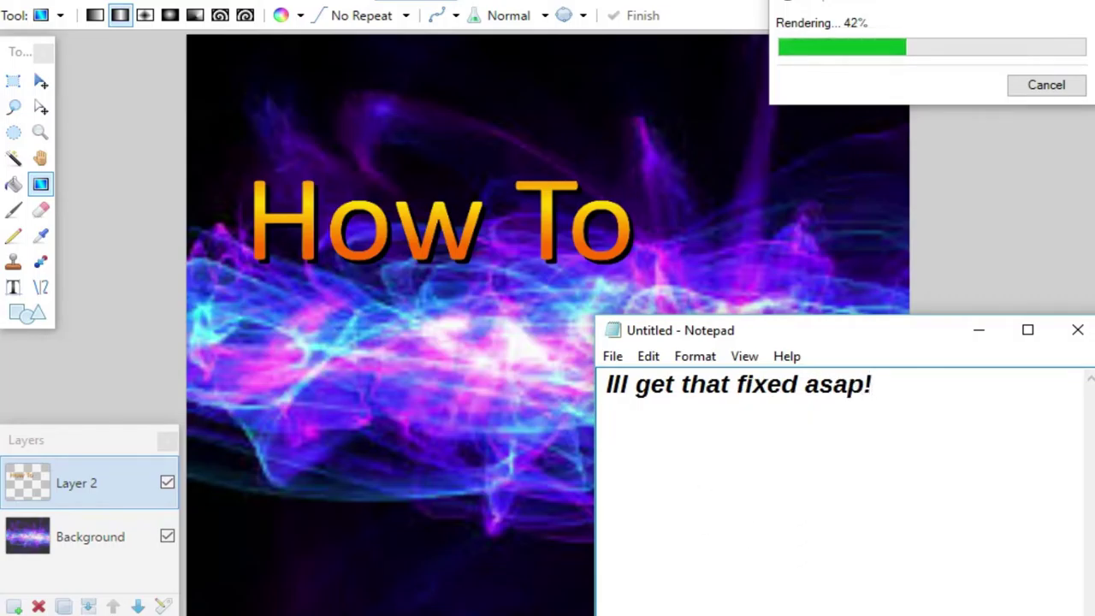
pyautogui.hotkey('ctrl', 'a')
pyautogui.press('BackSpace')
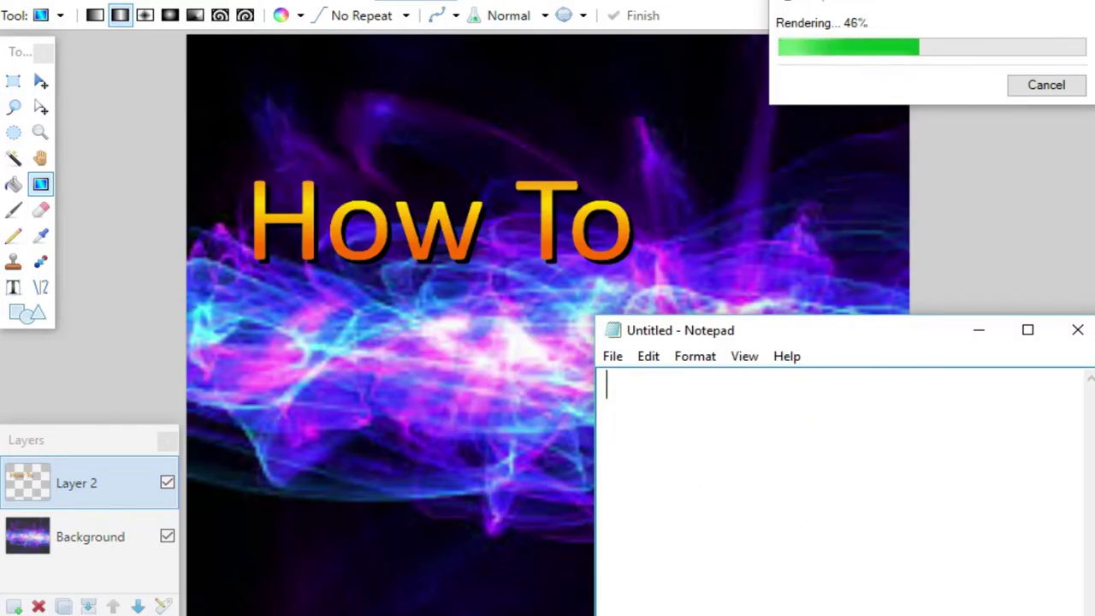
pyautogui.click(981, 338)
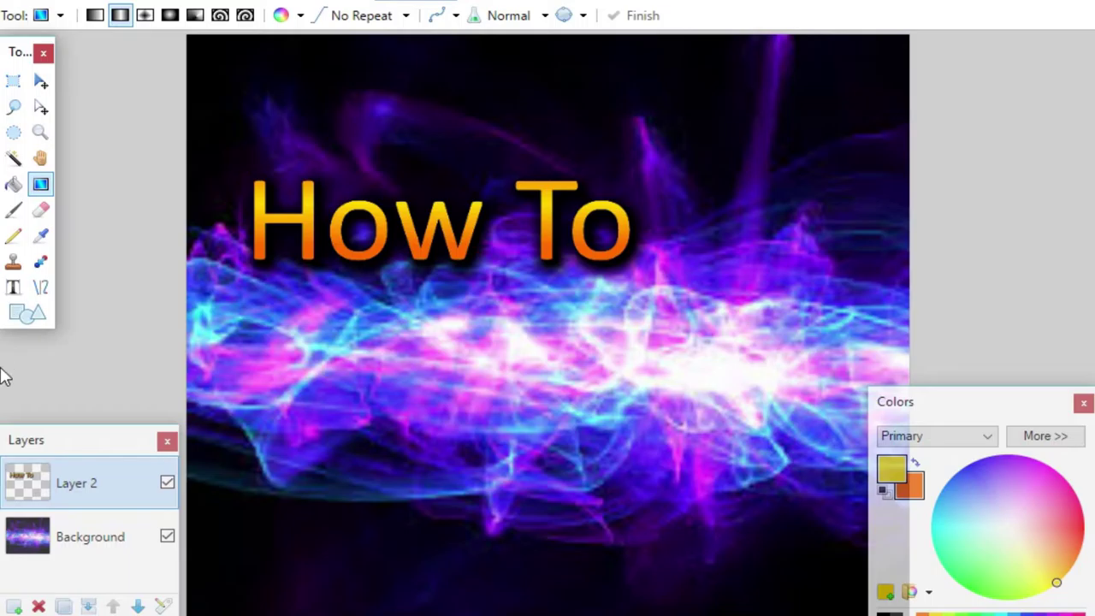
# Step: Add a new layer above the "How To" layer and start a 216-point Calibri text line below the title
pyautogui.click(13, 288)
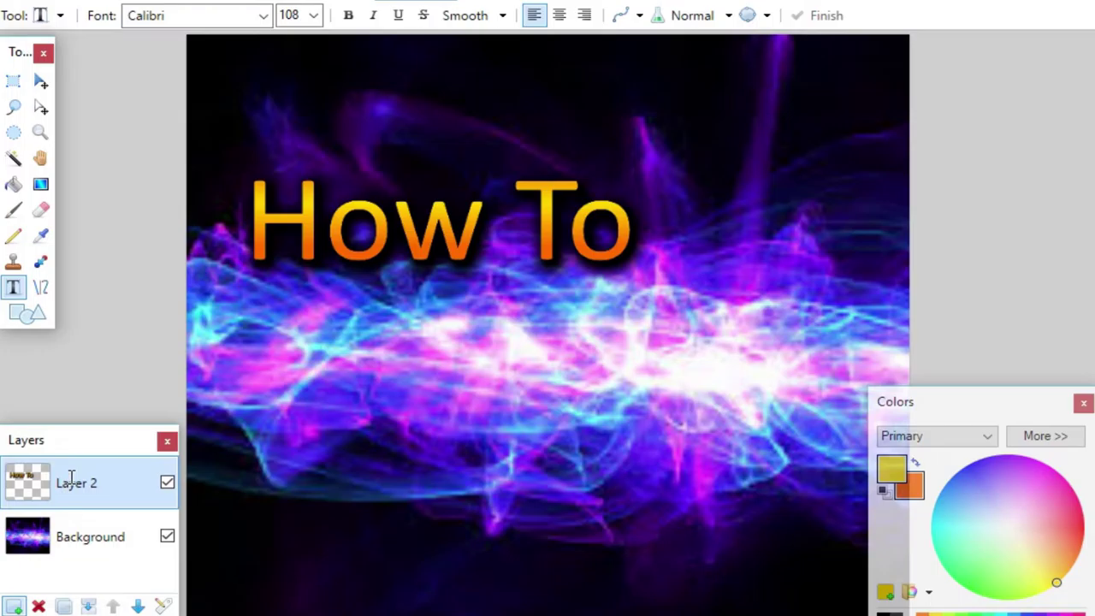
pyautogui.hotkey('ctrl', 'shift', 'n')
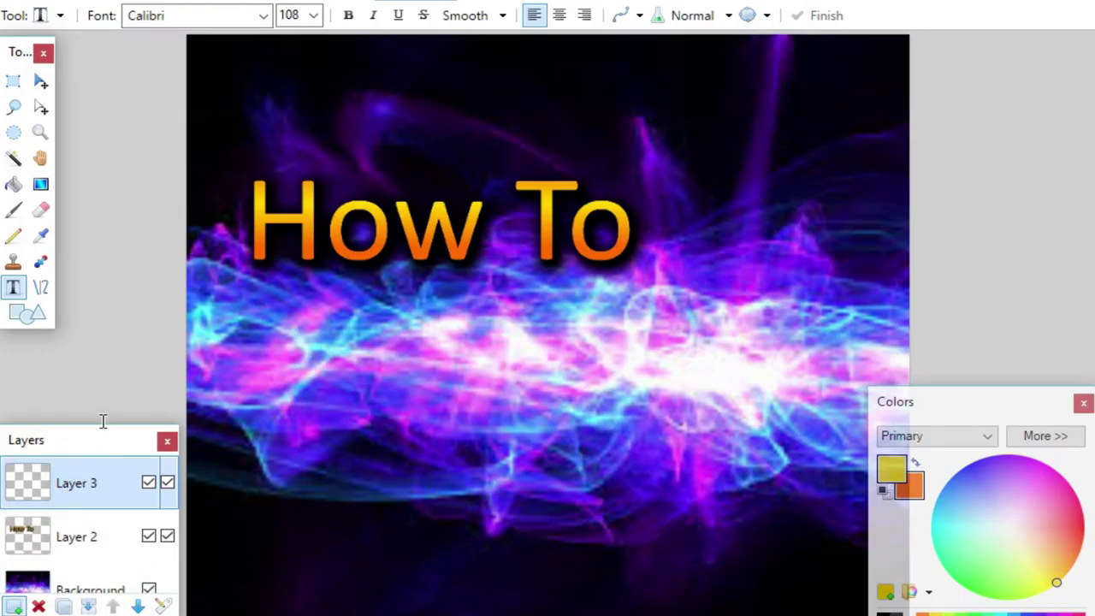
pyautogui.click(314, 16)
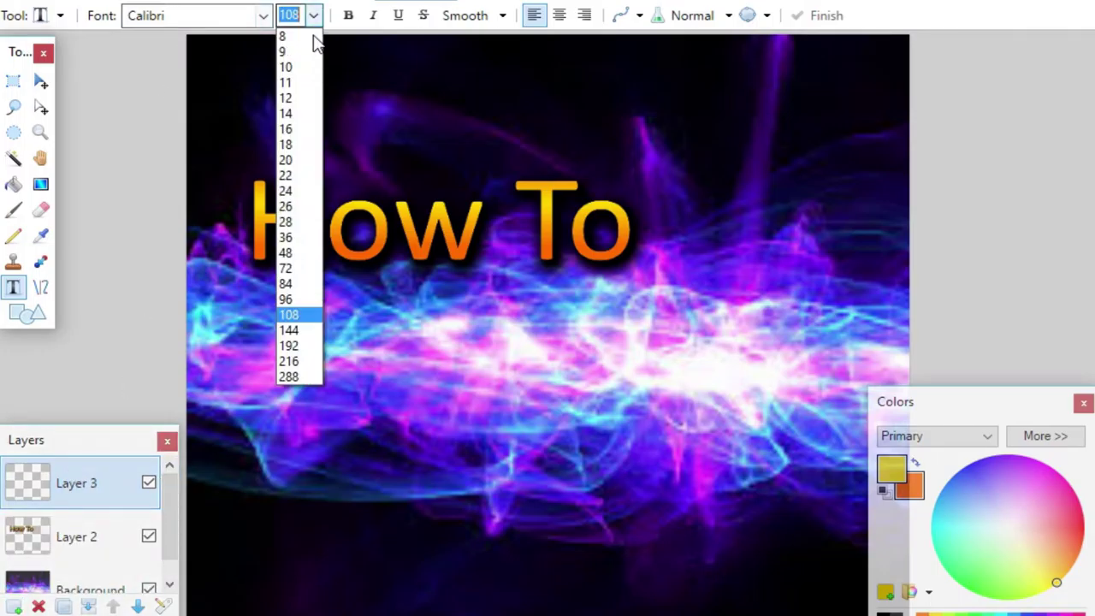
pyautogui.click(291, 361)
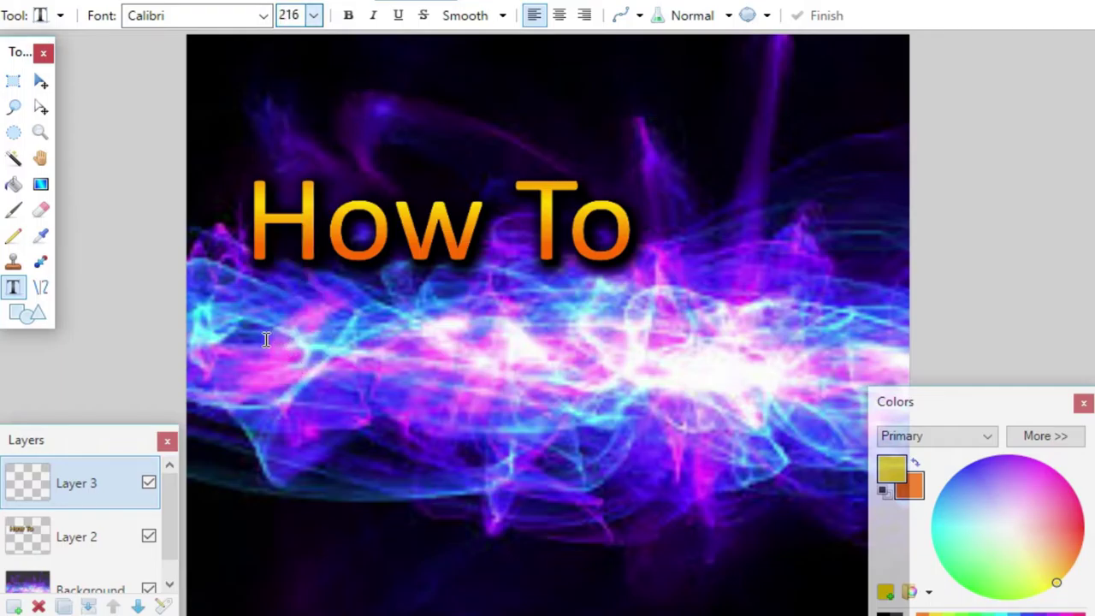
pyautogui.click(266, 340)
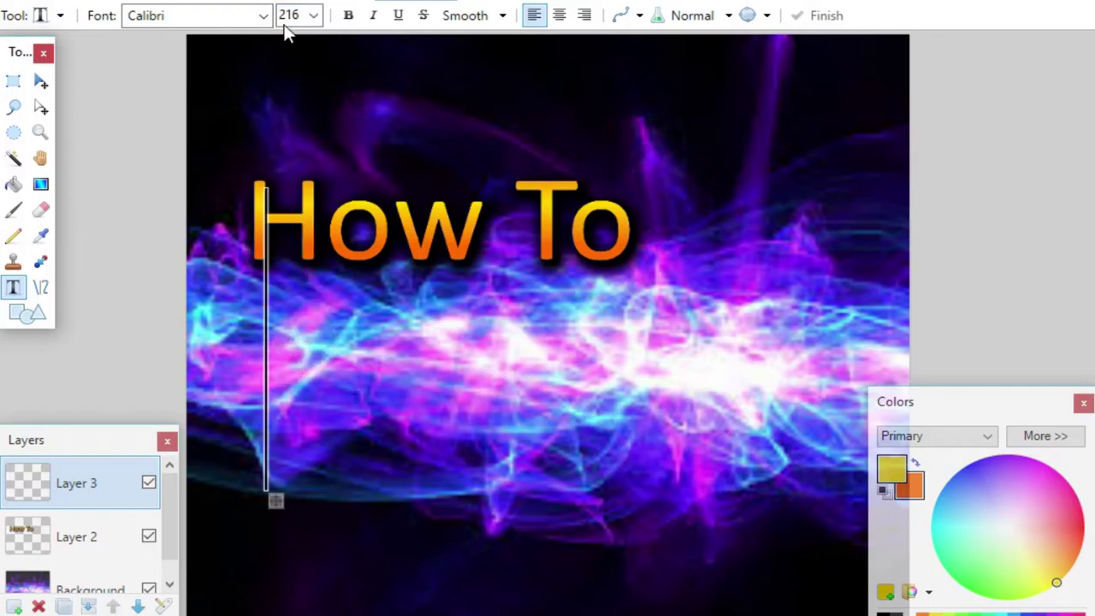
# Step: Write "Make" at size 144 just below "How To" and move its layer beneath the "How To" layer
pyautogui.click(314, 17)
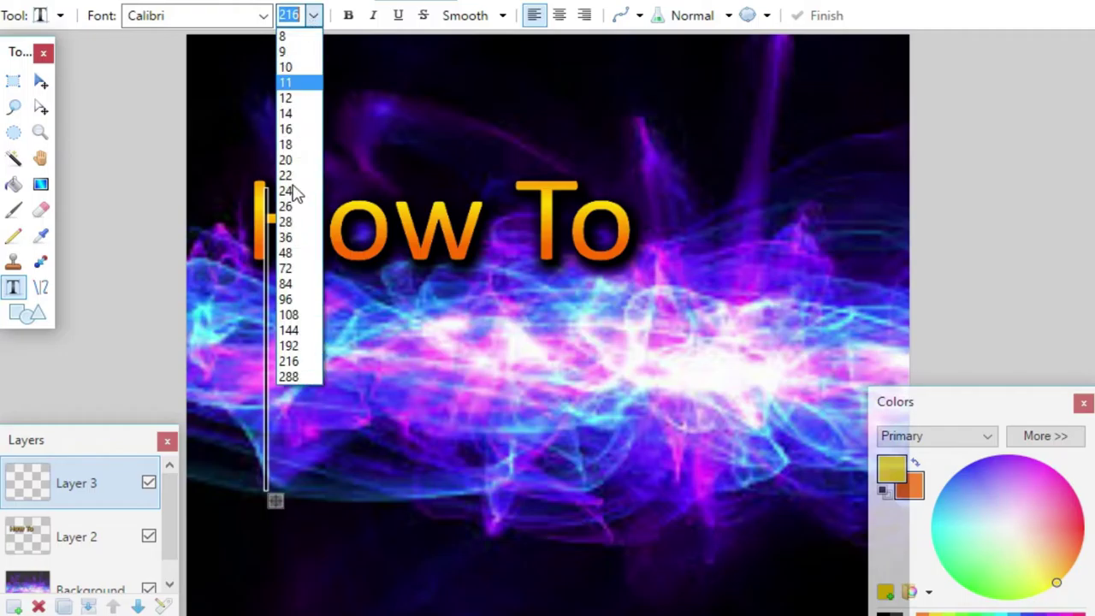
pyautogui.click(290, 330)
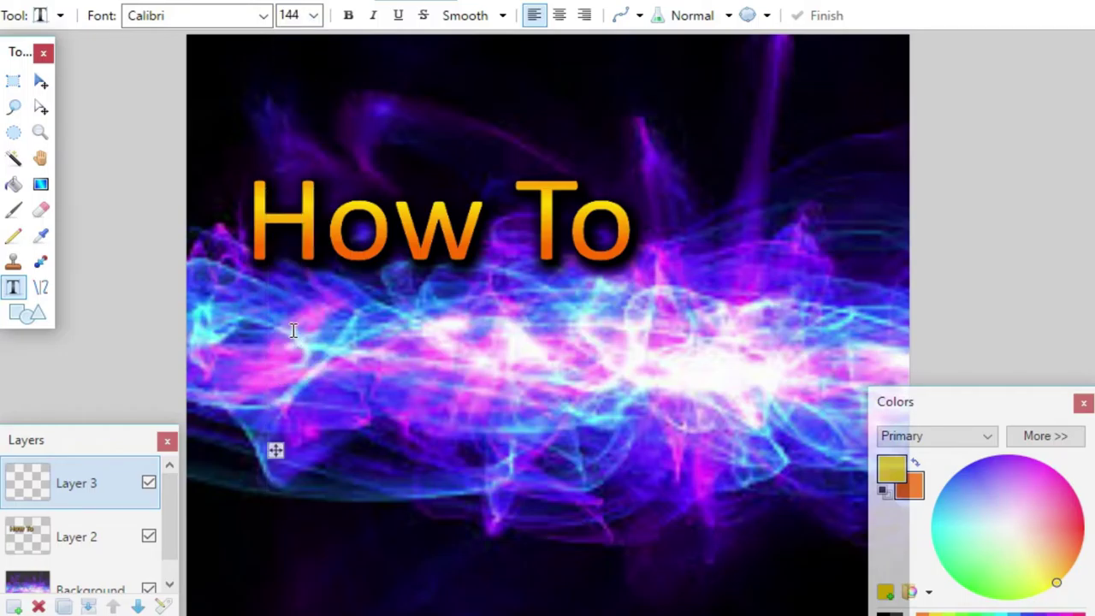
pyautogui.write('M')
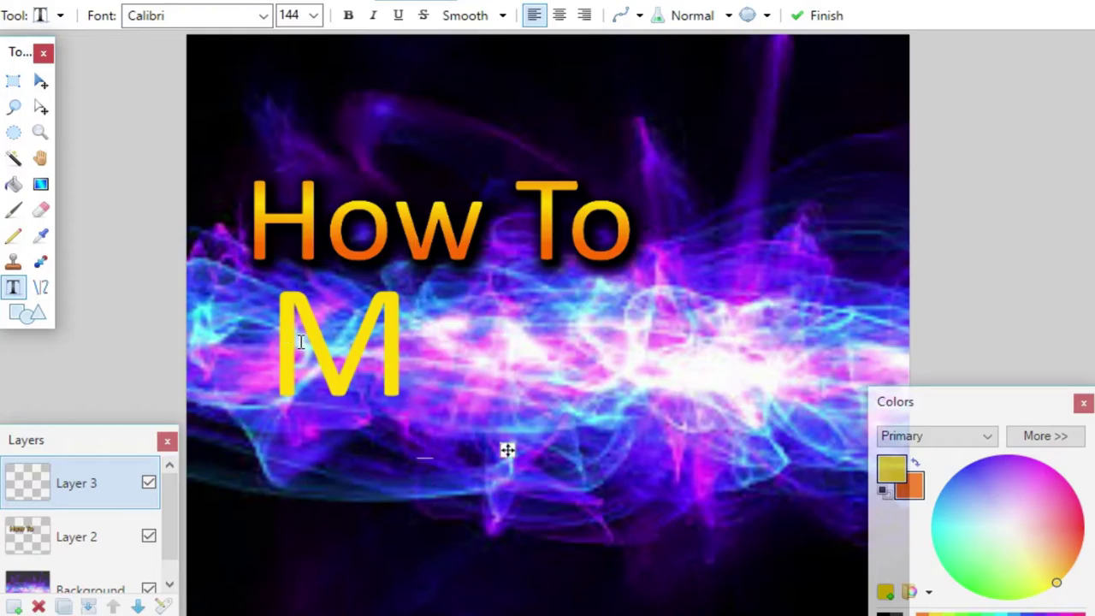
pyautogui.write('  ke')
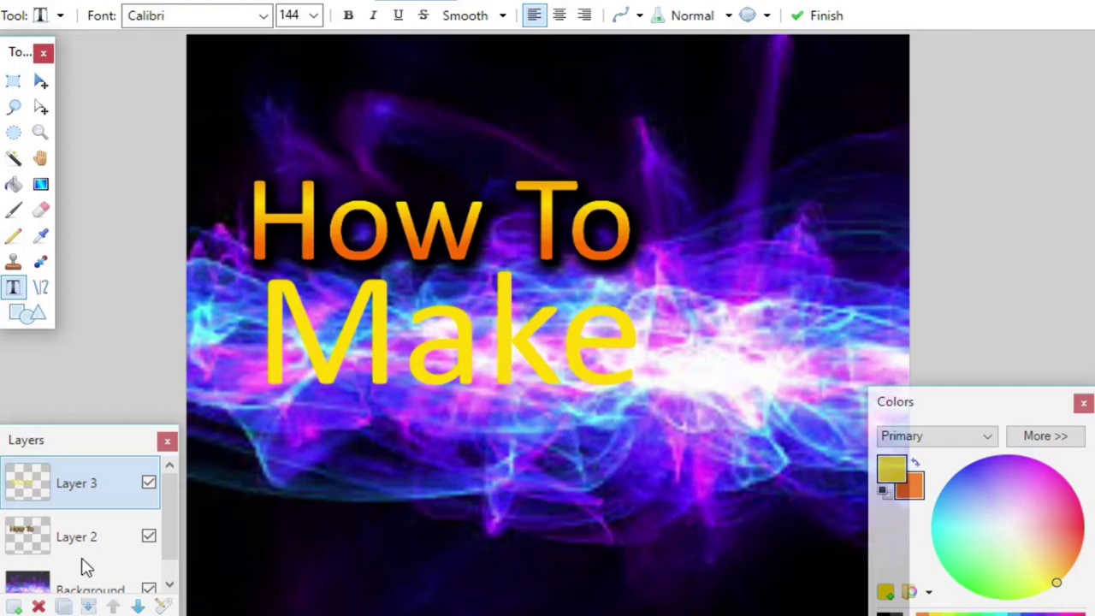
pyautogui.moveTo(86, 564); pyautogui.dragTo(88, 565)
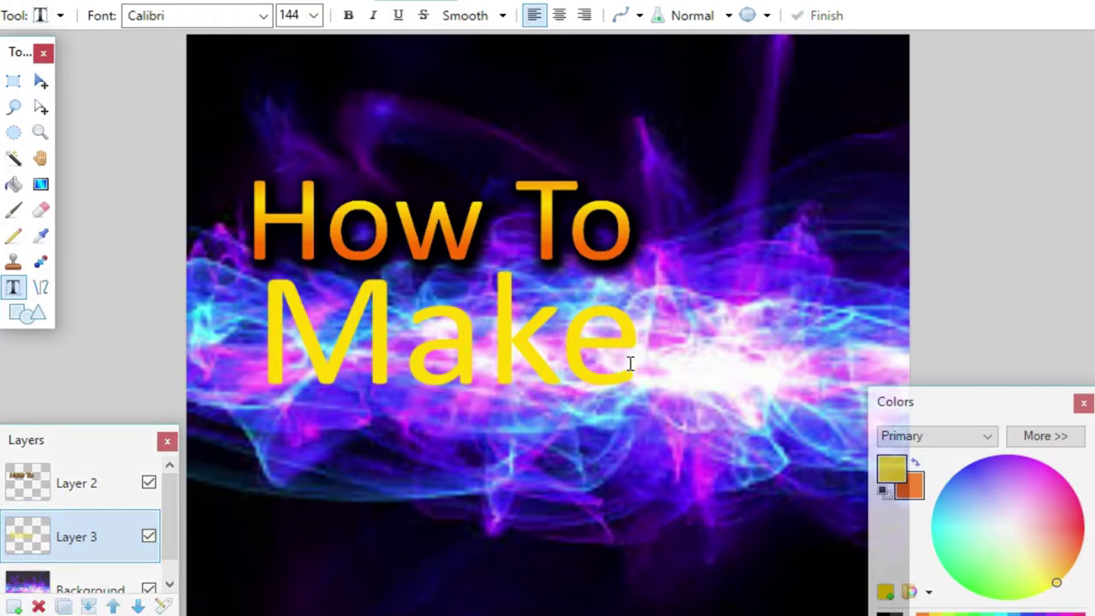
# Step: Move the "Make" text up and slightly left so the tops of its letters tuck beneath "How To"
pyautogui.click(41, 83)
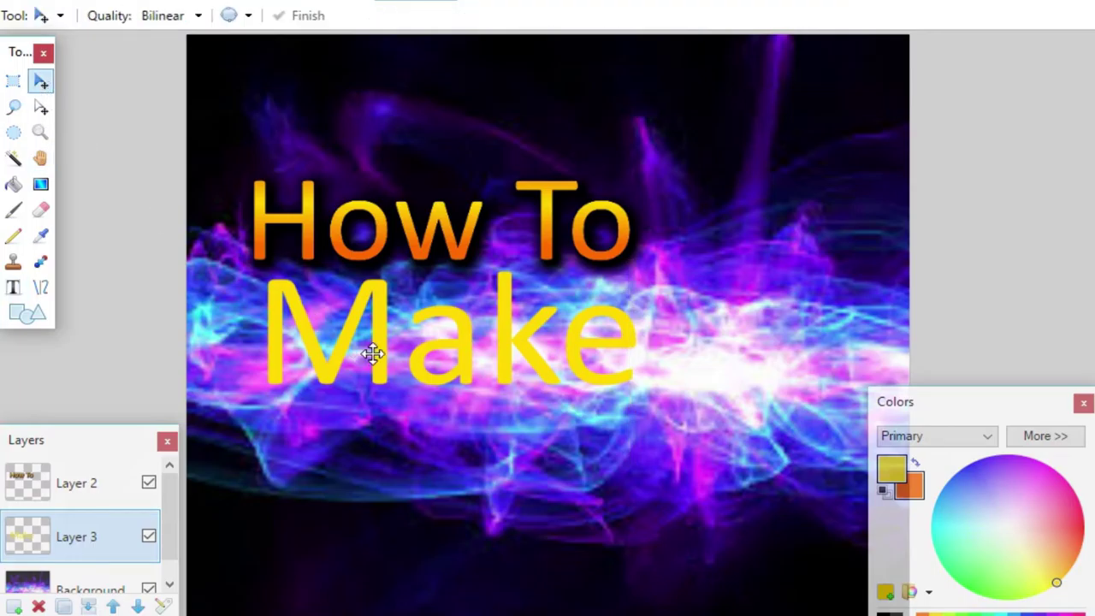
pyautogui.click(372, 353)
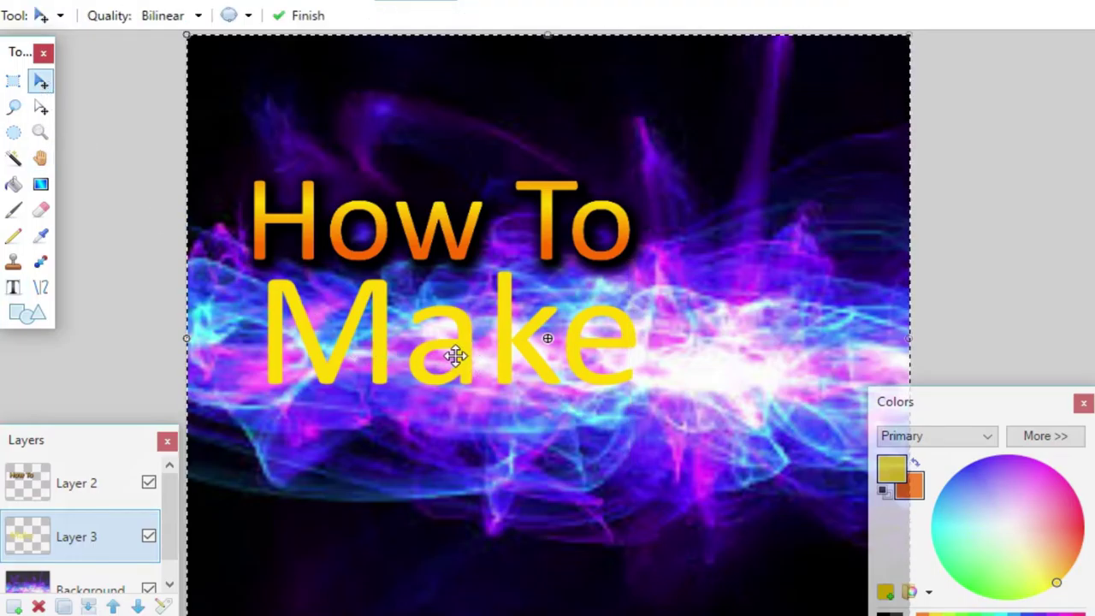
pyautogui.moveTo(447, 356); pyautogui.dragTo(446, 322)
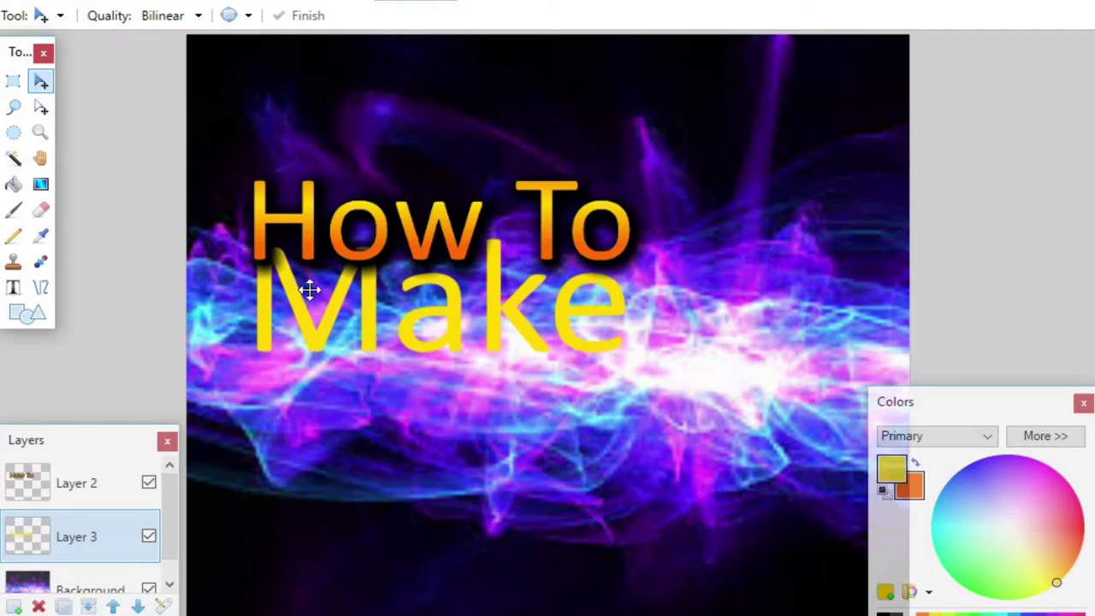
# Step: Select the "Make" letters with the Magic Wand, fill them with a vertical yellow-to-orange gradient and deselect them
pyautogui.click(15, 210)
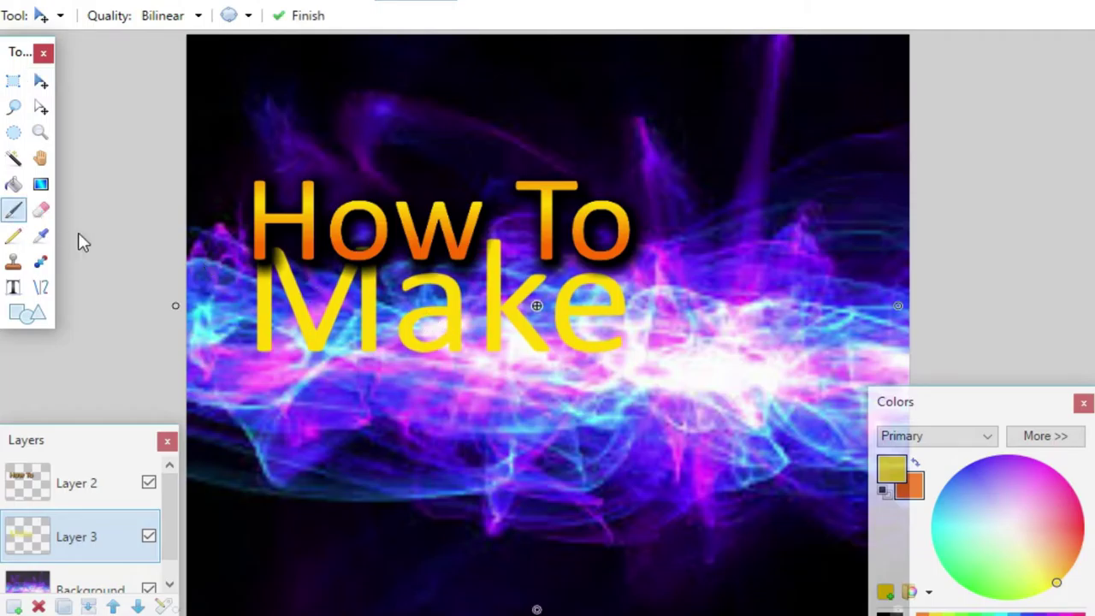
pyautogui.click(14, 159)
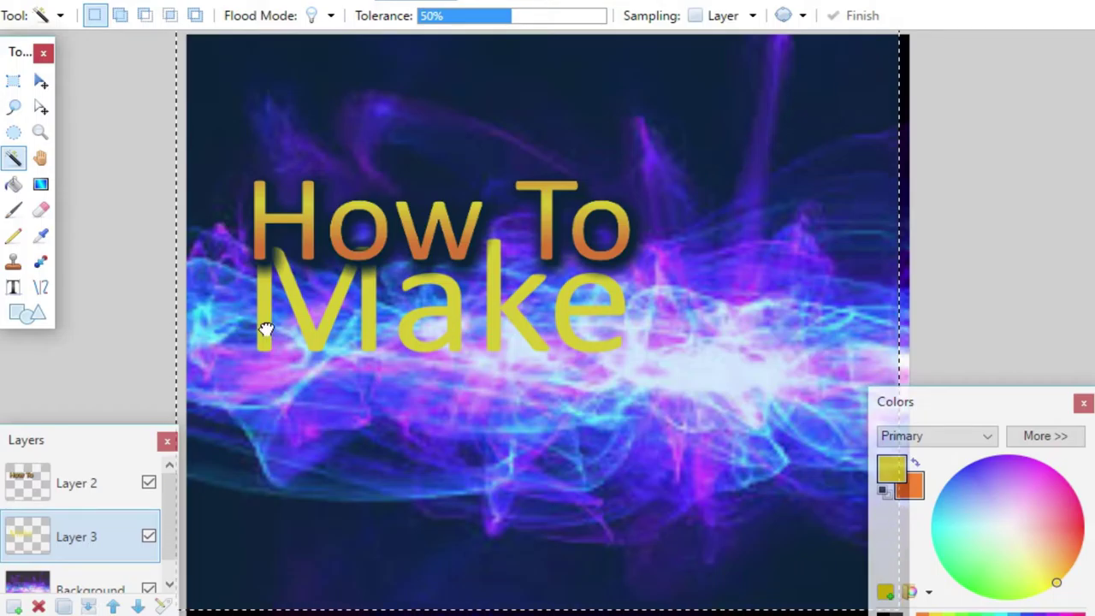
pyautogui.click(267, 334)
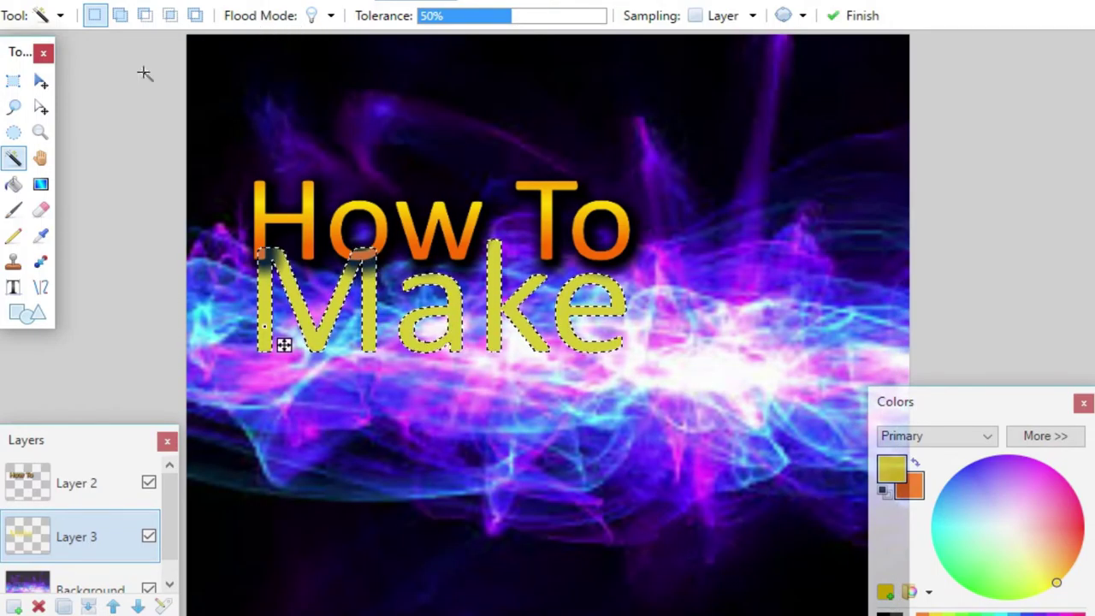
pyautogui.click(41, 184)
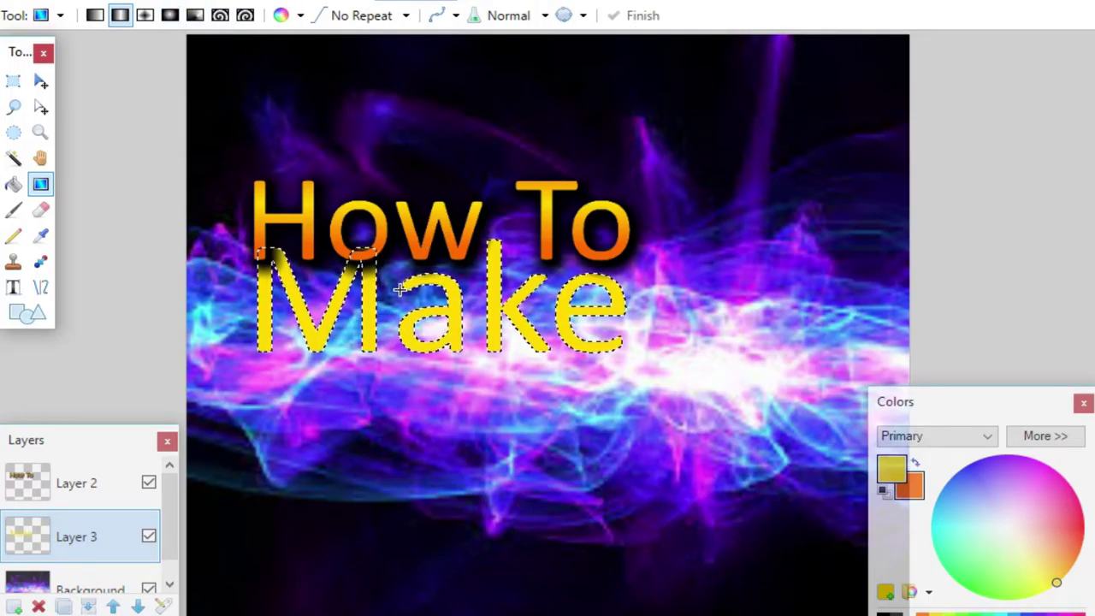
pyautogui.moveTo(432, 275); pyautogui.dragTo(434, 316)
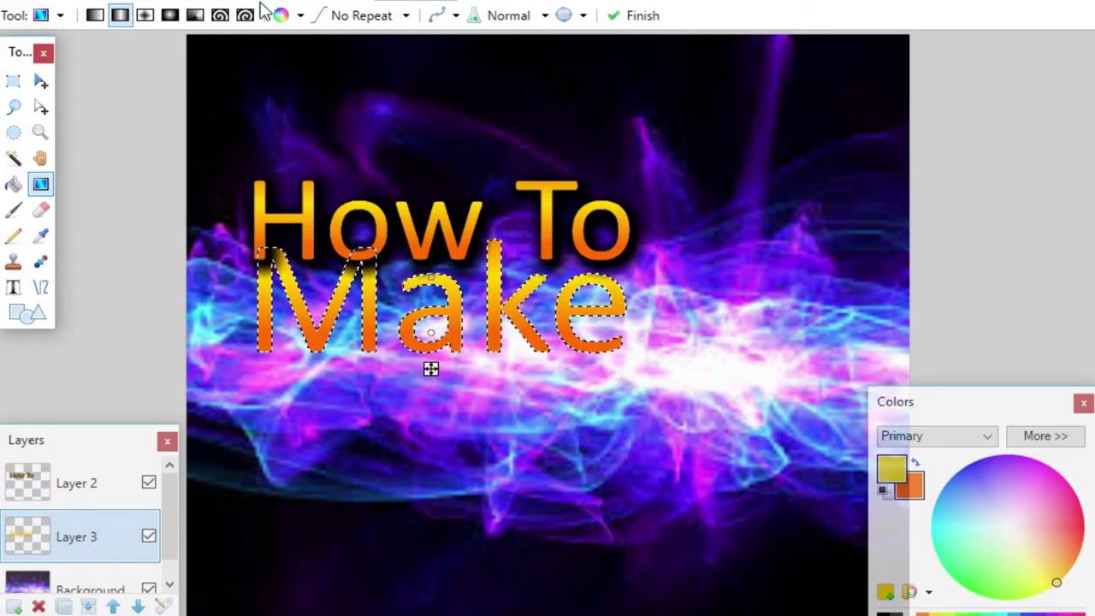
pyautogui.hotkey('ctrl', 'd')
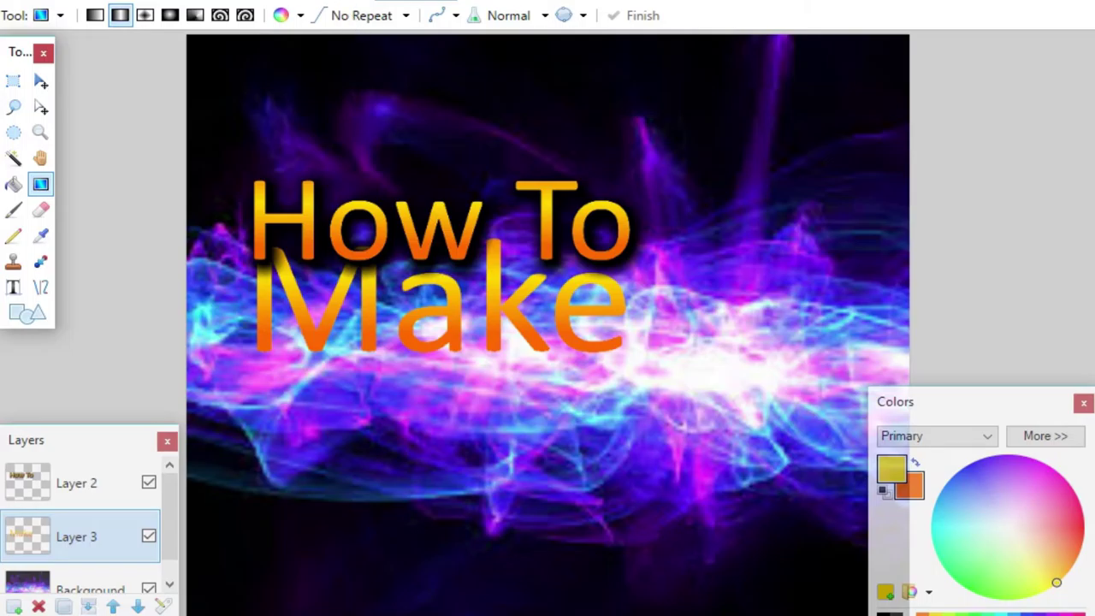
# Step: Apply a drop shadow effect to the "Make" text layer
pyautogui.click(376, 0)
pyautogui.click(428, 1)
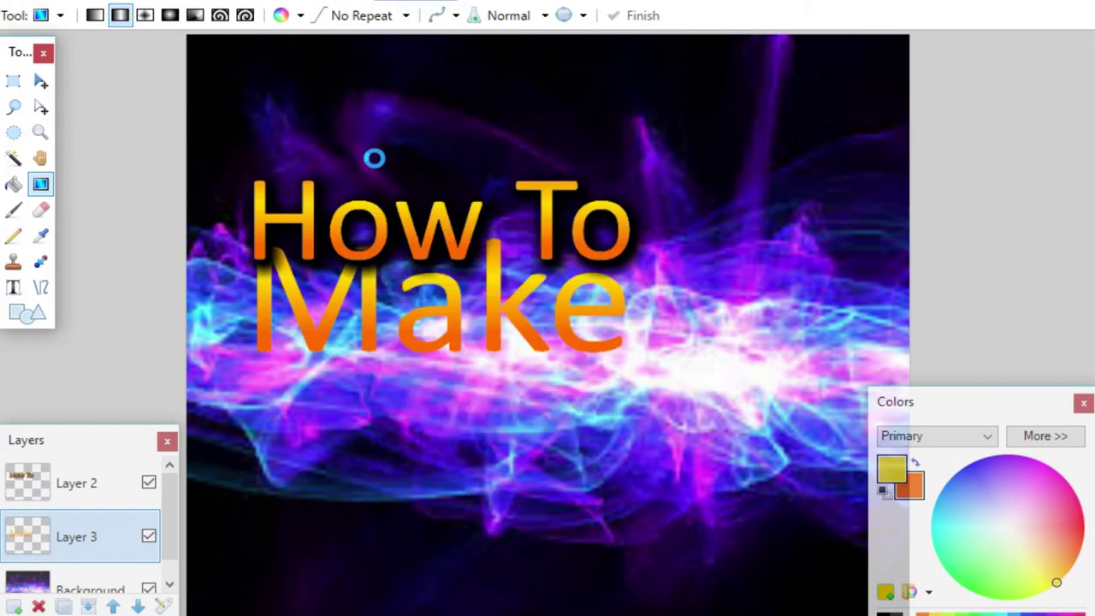